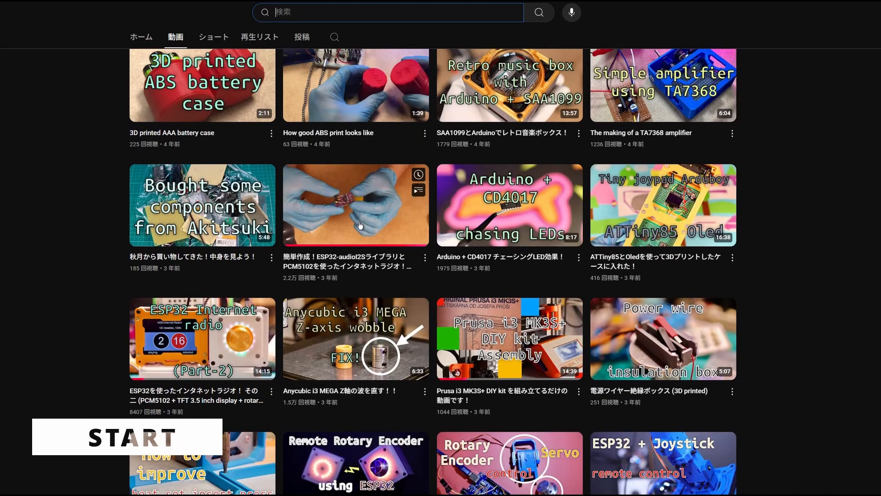
scroll(391, 208, down, 1)
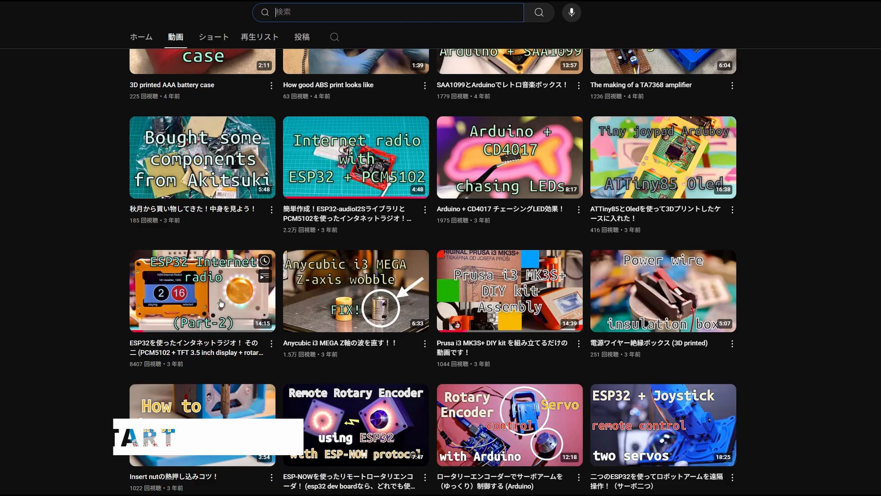
scroll(440, 276, down, 10)
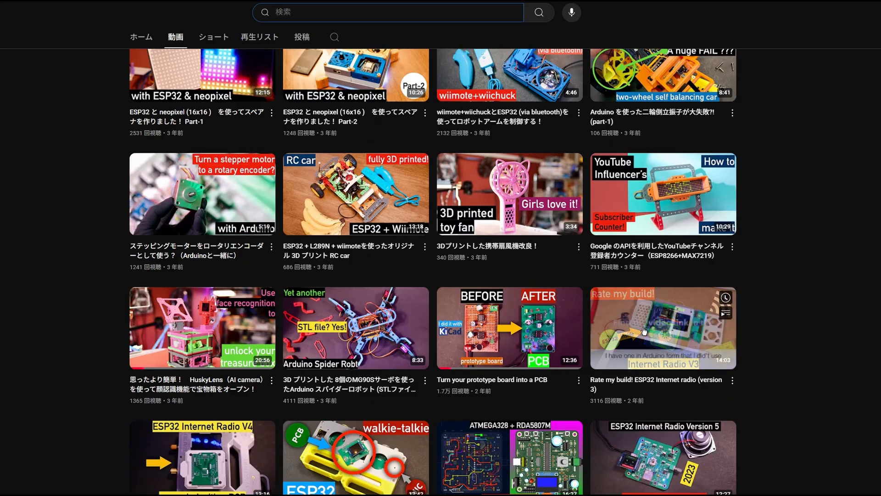
scroll(482, 310, down, 3)
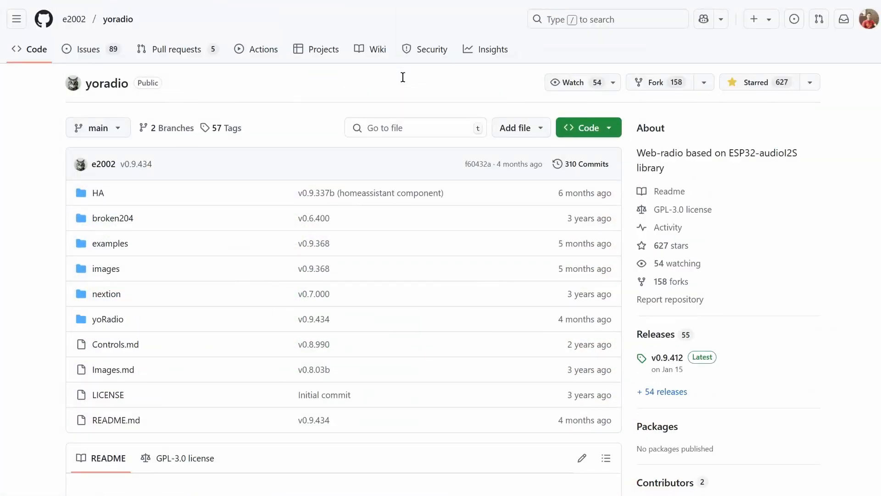
scroll(402, 78, down, 4)
scroll(404, 82, down, 2)
scroll(227, 303, down, 1)
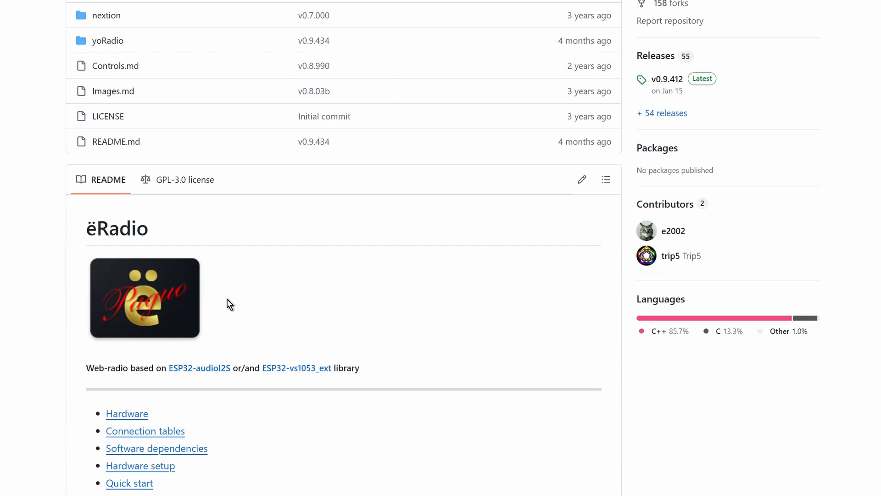
scroll(172, 279, down, 2)
scroll(159, 273, down, 1)
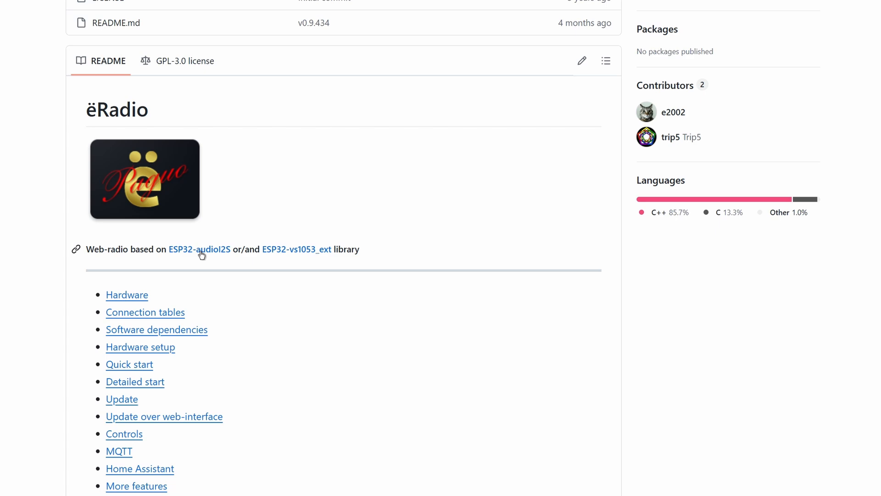
scroll(289, 261, down, 2)
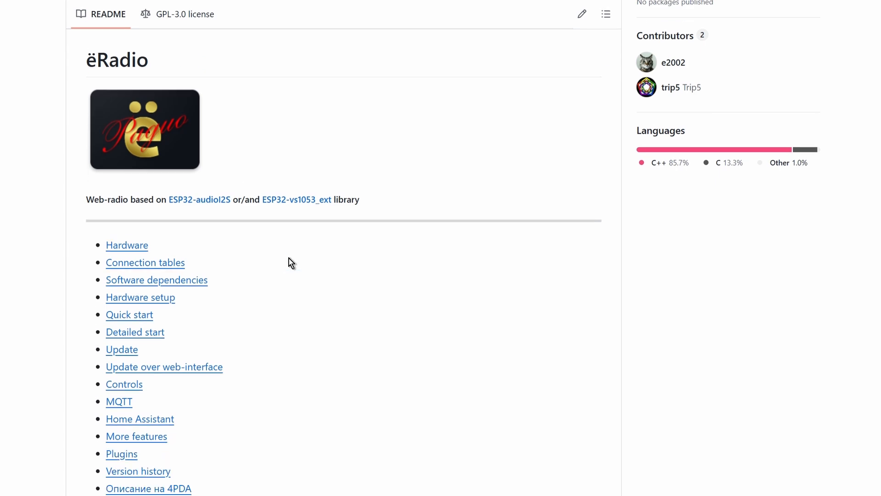
scroll(286, 258, down, 1)
scroll(248, 262, down, 2)
scroll(248, 262, down, 2)
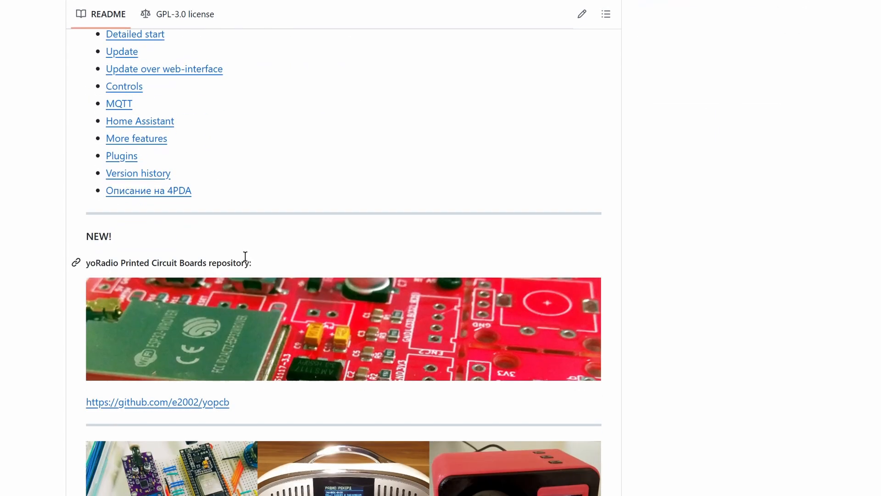
scroll(248, 260, down, 2)
scroll(282, 275, down, 3)
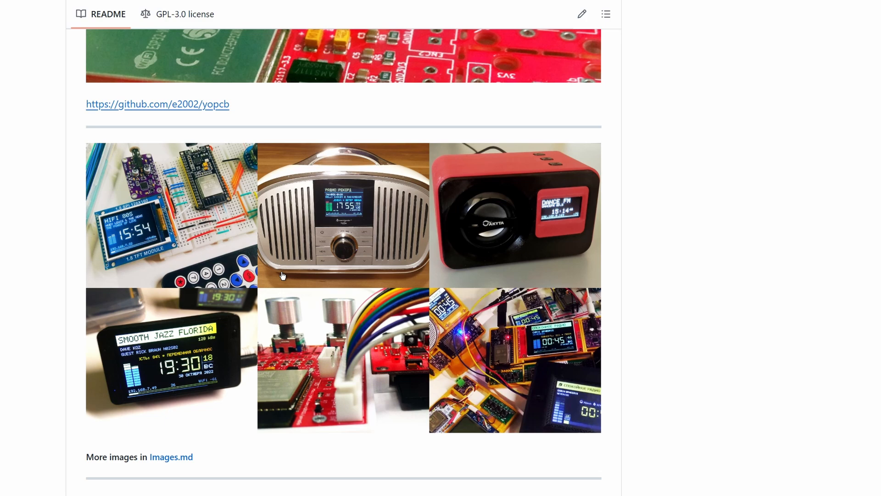
scroll(427, 316, down, 1)
scroll(426, 315, down, 1)
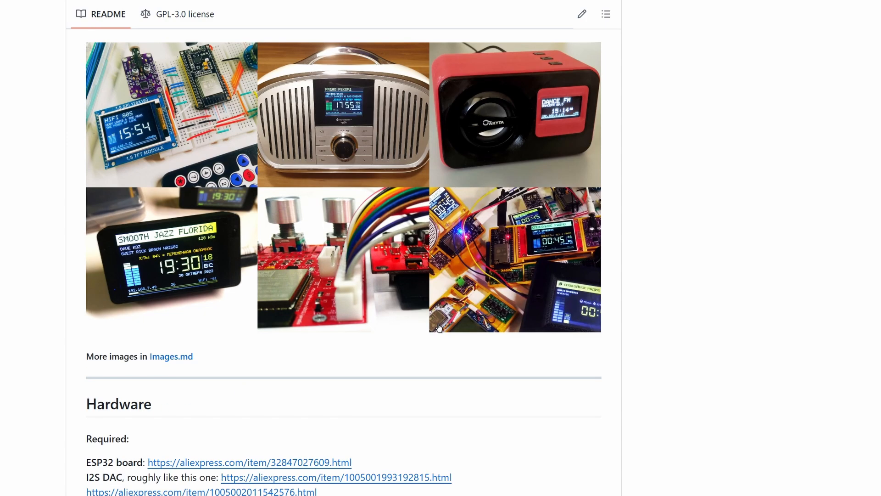
scroll(439, 329, down, 3)
scroll(439, 329, down, 3)
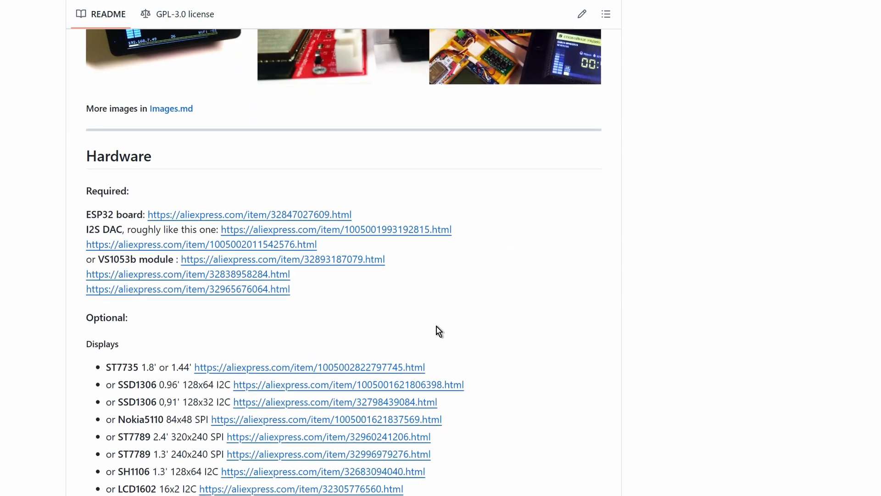
scroll(436, 329, down, 3)
scroll(437, 328, down, 5)
scroll(437, 328, down, 5)
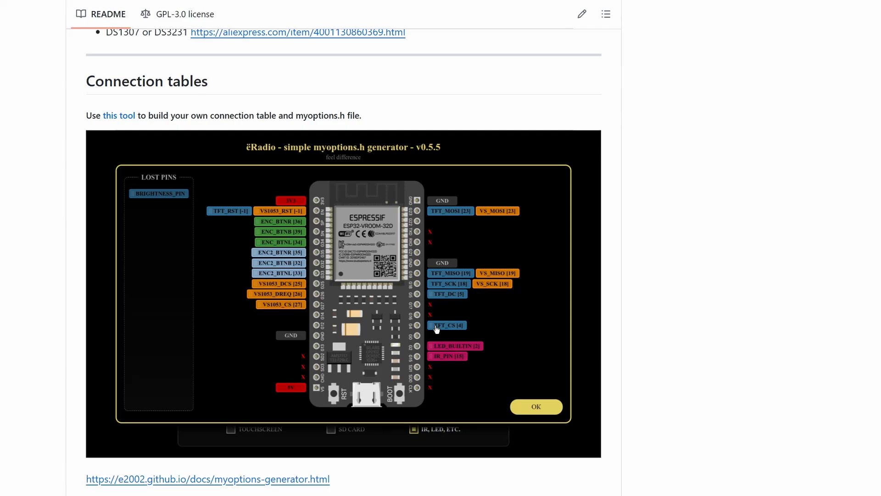
scroll(436, 329, down, 5)
scroll(436, 330, down, 5)
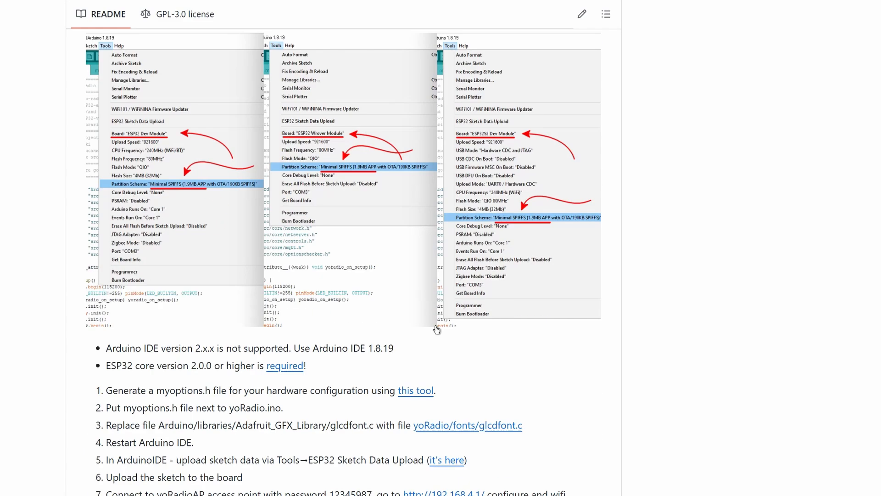
scroll(437, 330, down, 5)
scroll(437, 329, down, 5)
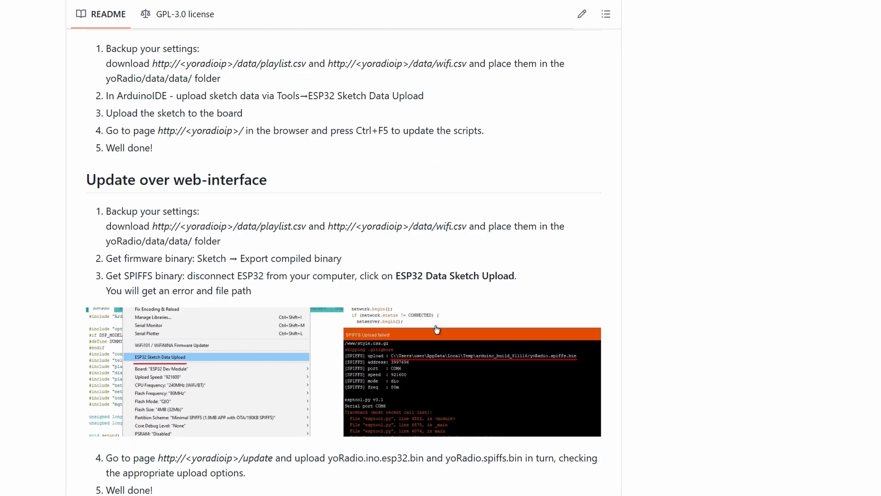
scroll(437, 329, down, 5)
scroll(437, 330, down, 4)
scroll(436, 329, down, 3)
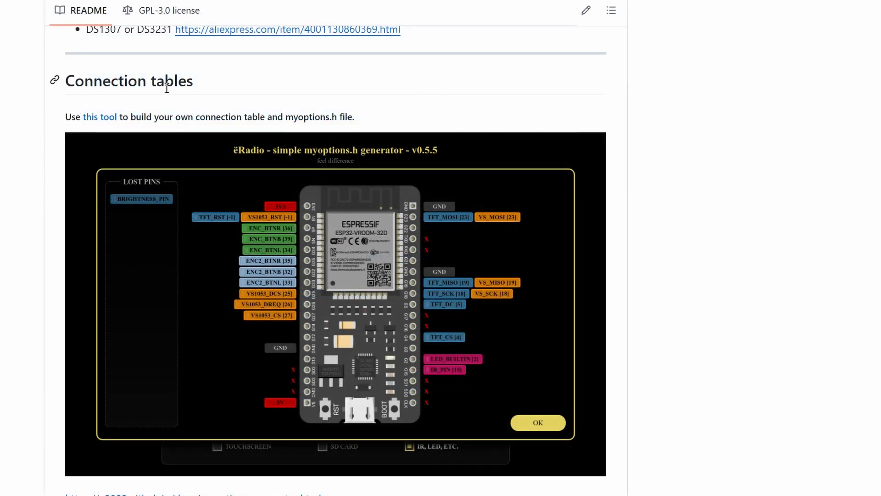
- Follow the README's Connection tables link to the ёRadio myoptions.h generator
click(105, 118)
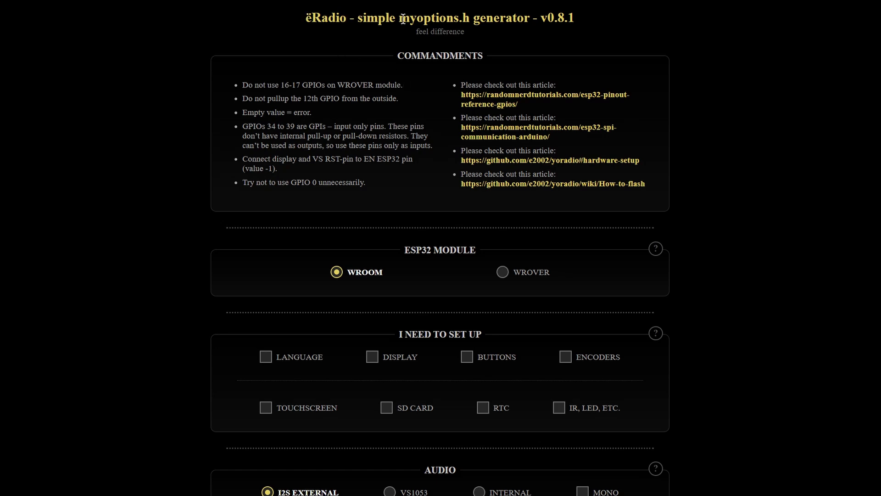
scroll(585, 135, down, 3)
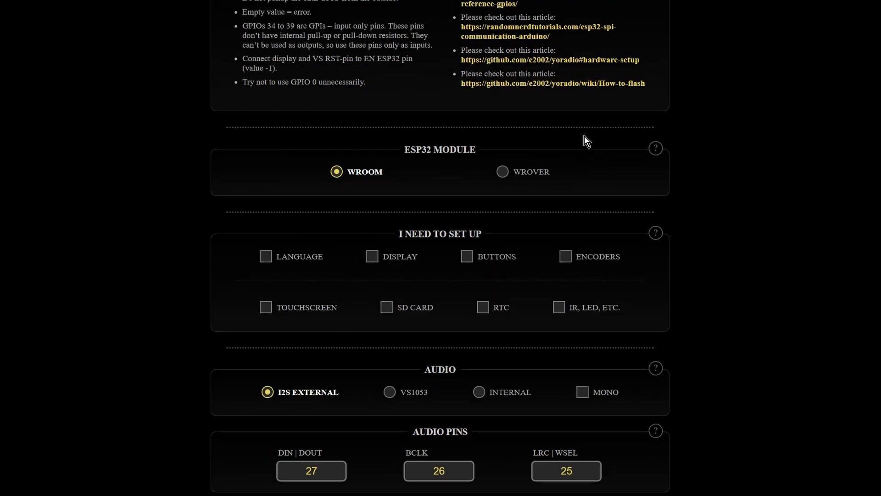
scroll(414, 170, down, 2)
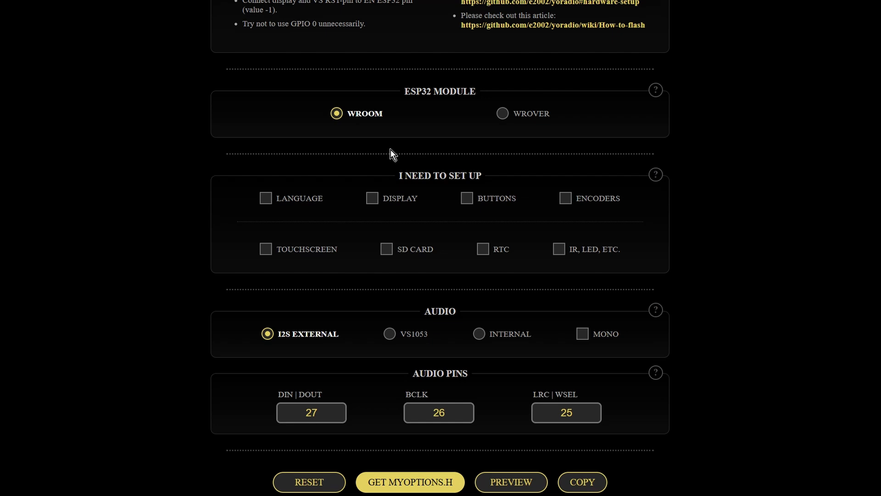
scroll(356, 145, down, 1)
- Enable display, language and control buttons settings, preview the ESP32 pin map and close it
click(372, 147)
click(265, 148)
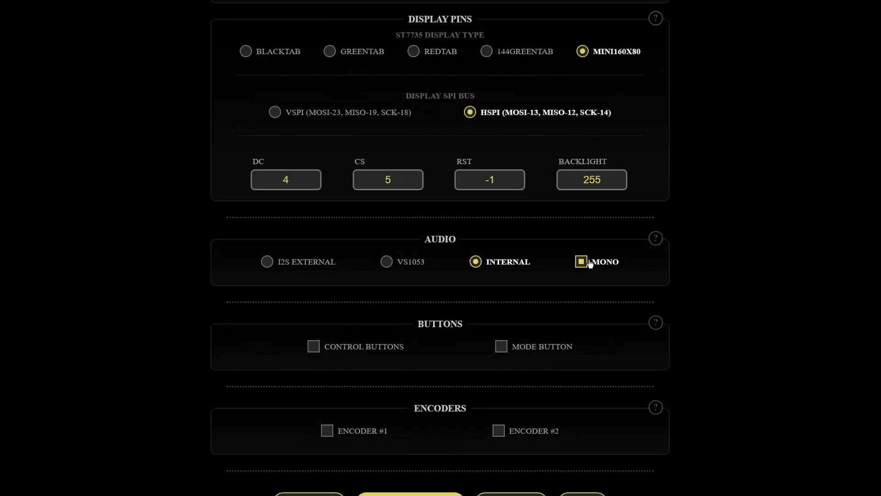
scroll(308, 269, down, 2)
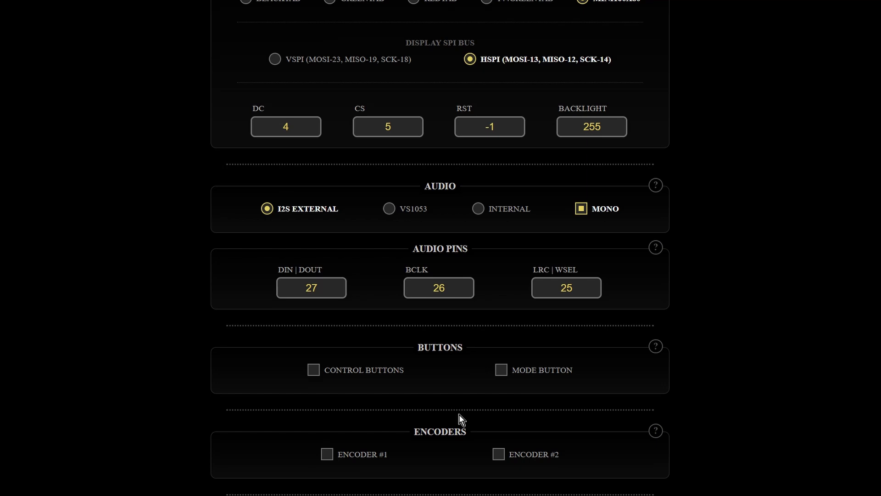
scroll(317, 324, down, 2)
click(314, 318)
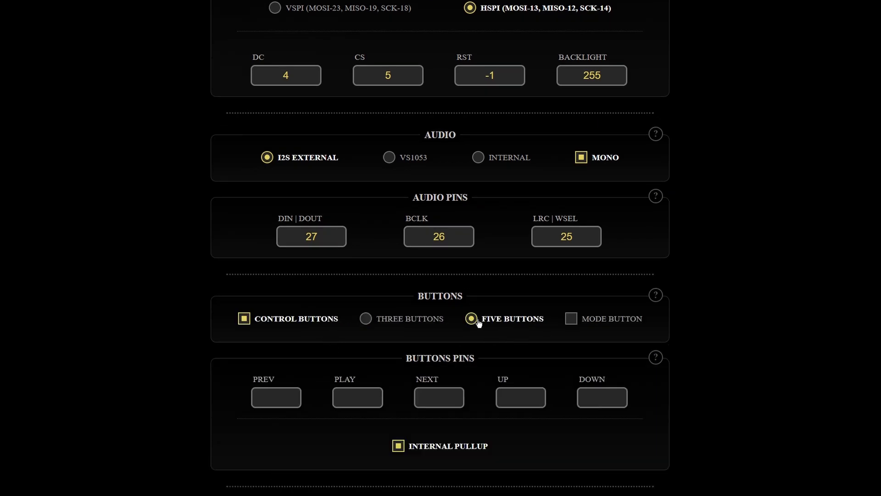
scroll(573, 322, down, 3)
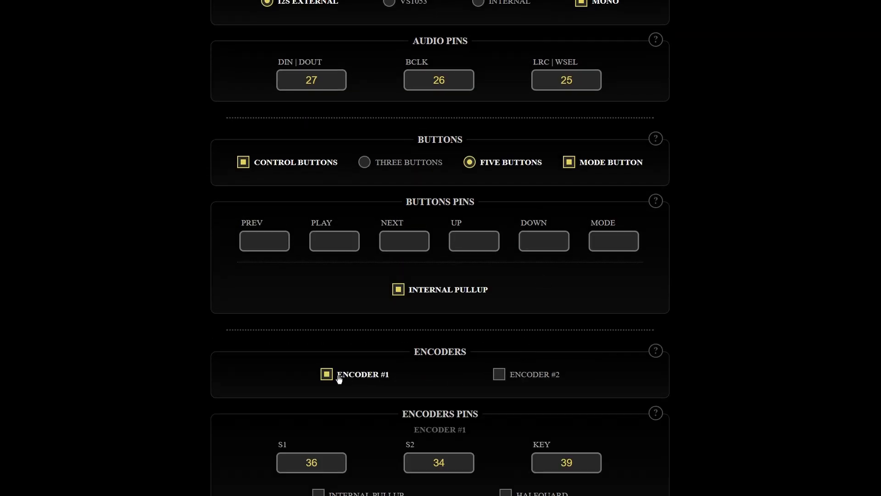
scroll(553, 378, down, 4)
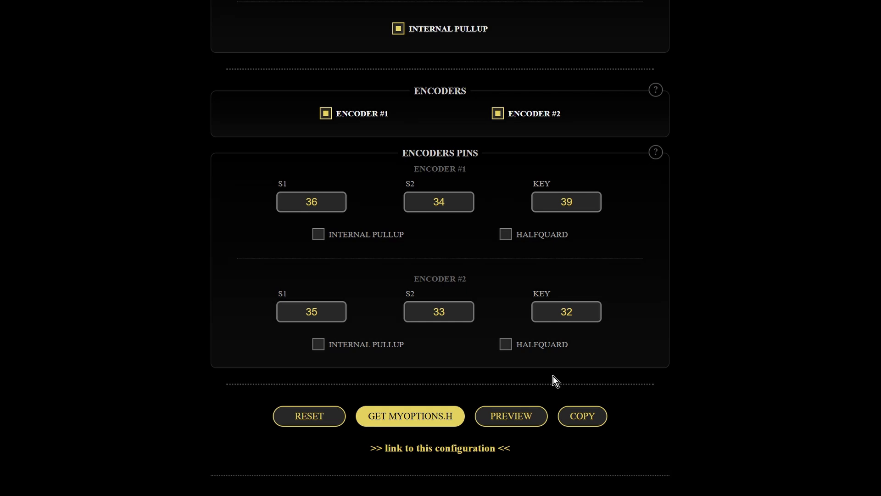
scroll(553, 375, down, 1)
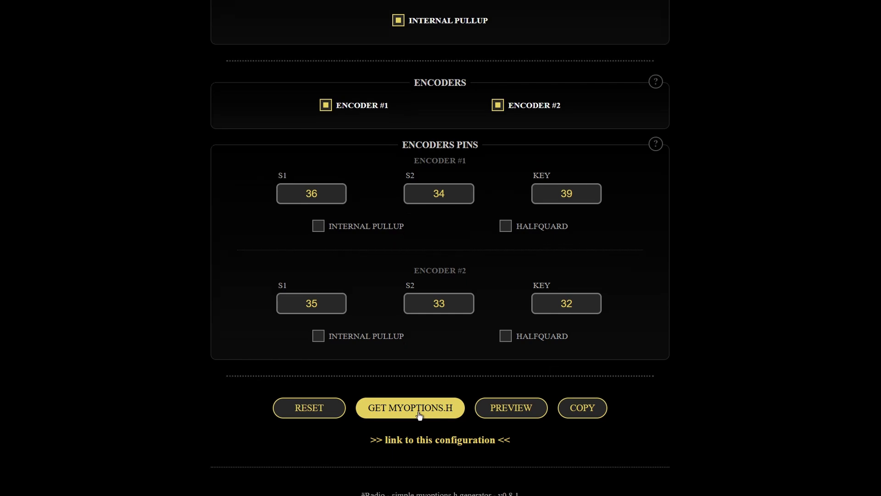
click(511, 408)
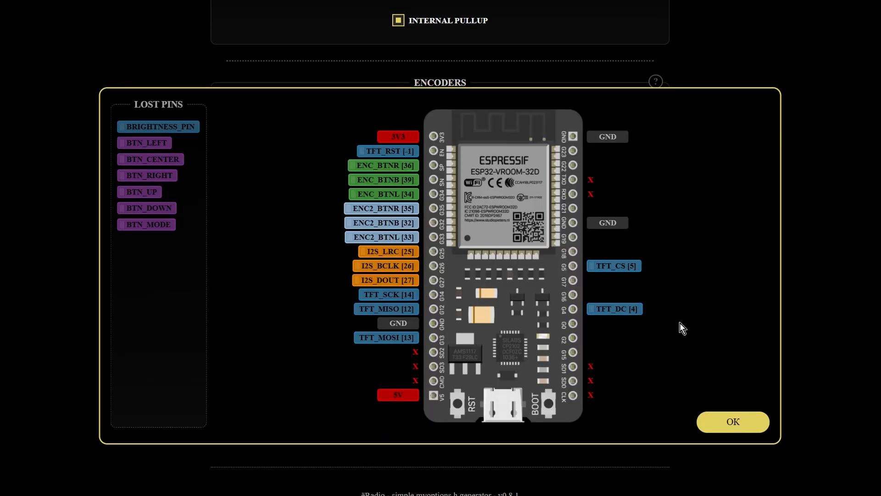
scroll(680, 323, up, 3)
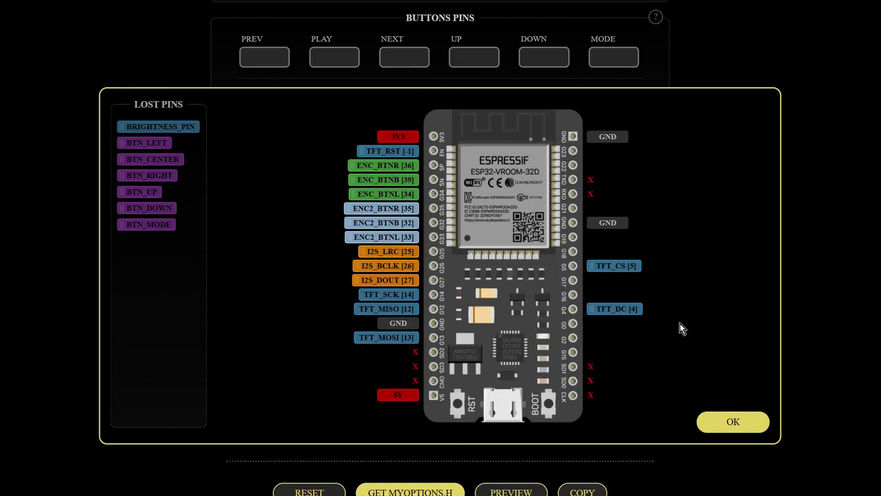
click(732, 419)
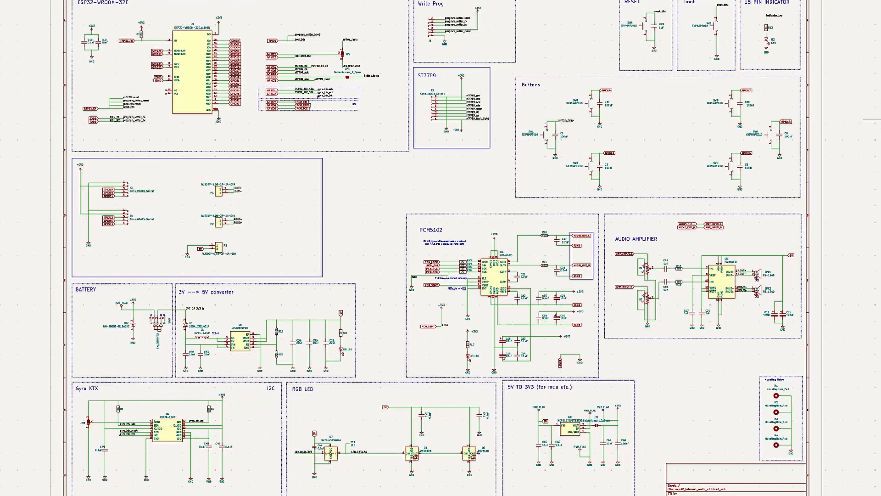
scroll(456, 144, up, 4)
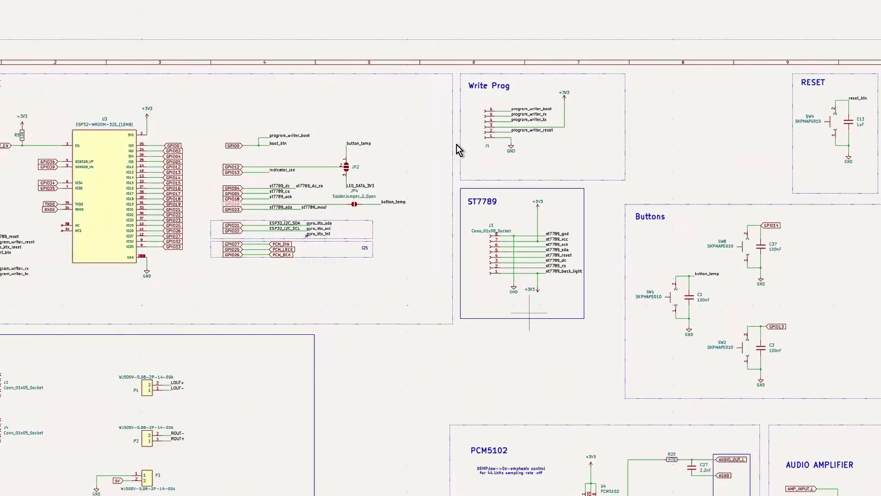
scroll(456, 145, down, 3)
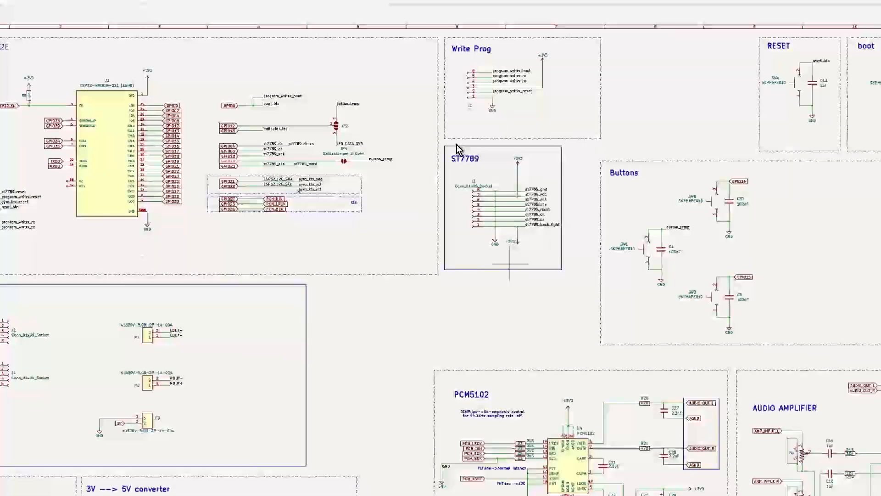
scroll(457, 144, up, 2)
scroll(457, 144, up, 2)
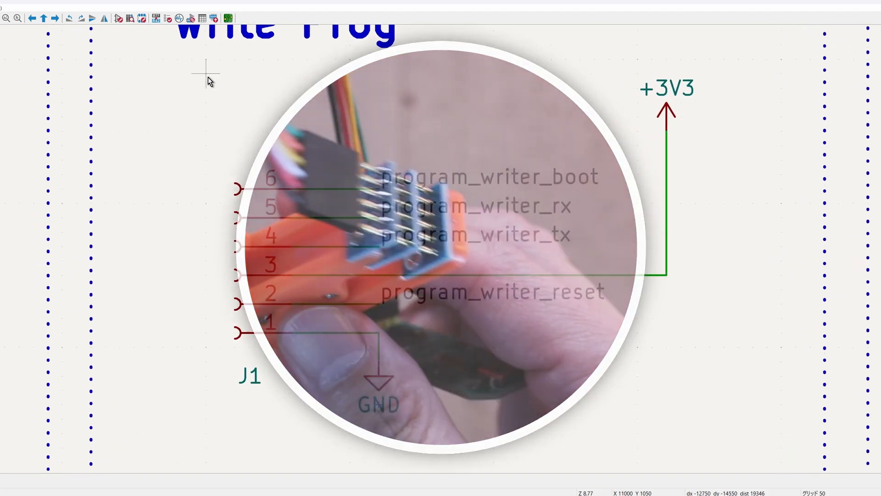
- Select the J1 programming header with its boot, rx, tx, reset, 3V3, GND labels
mouse_move(210, 77)
mouse_down()
mouse_move(551, 293)
mouse_move(728, 441)
mouse_up()
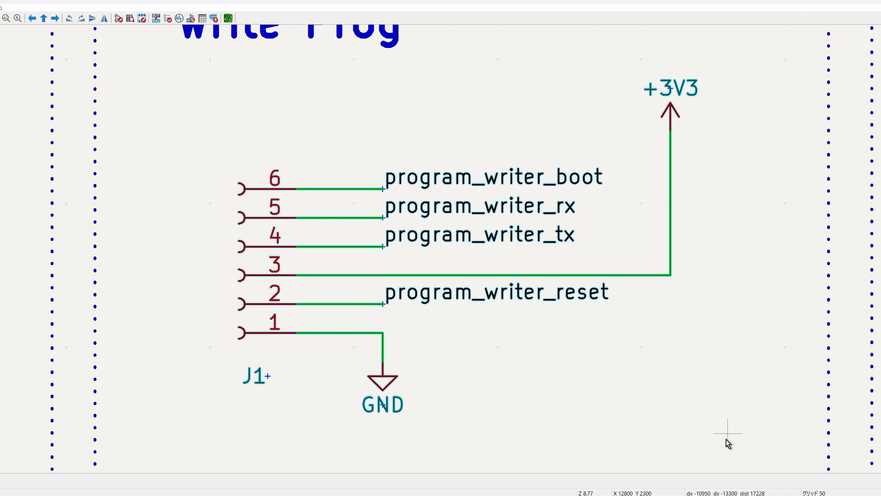
scroll(732, 418, down, 3)
scroll(733, 419, down, 3)
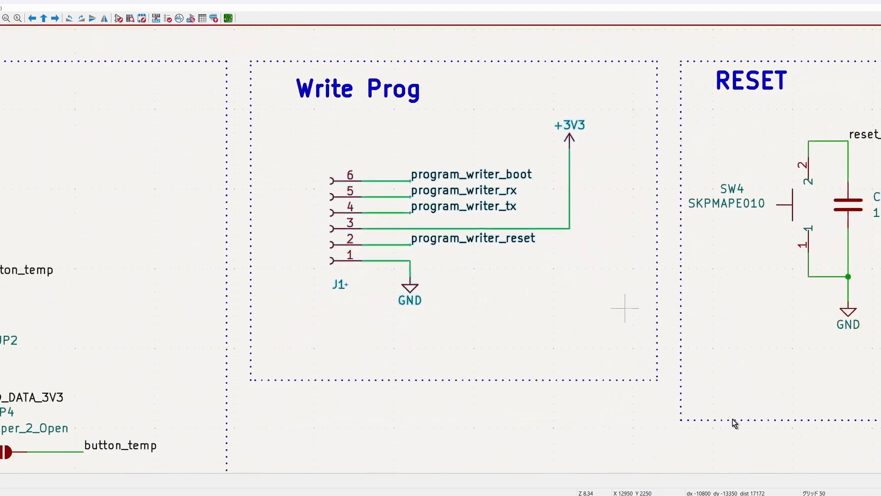
scroll(732, 419, down, 2)
scroll(734, 419, down, 3)
scroll(735, 423, up, 2)
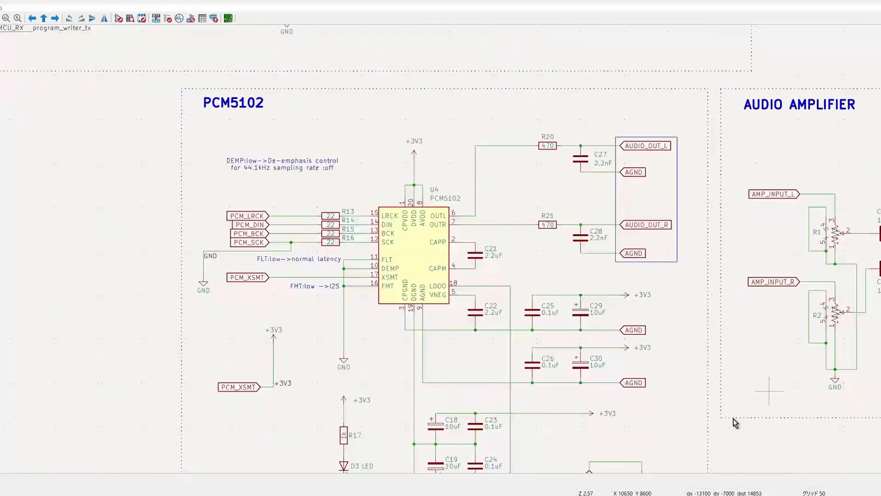
scroll(688, 400, up, 2)
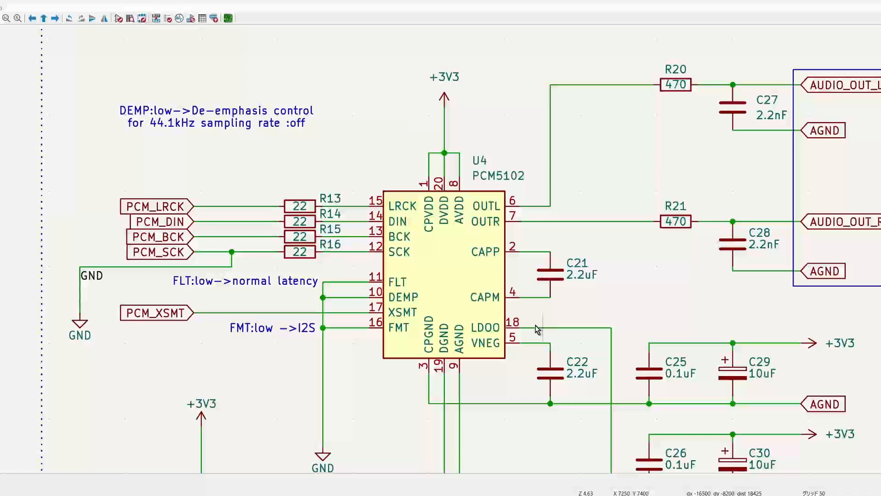
scroll(535, 325, up, 2)
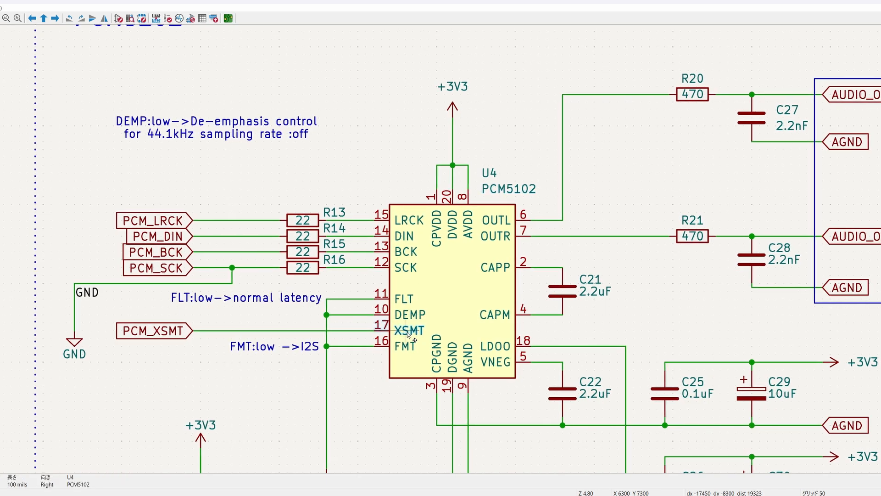
scroll(408, 328, up, 2)
scroll(414, 328, up, 2)
scroll(416, 327, up, 1)
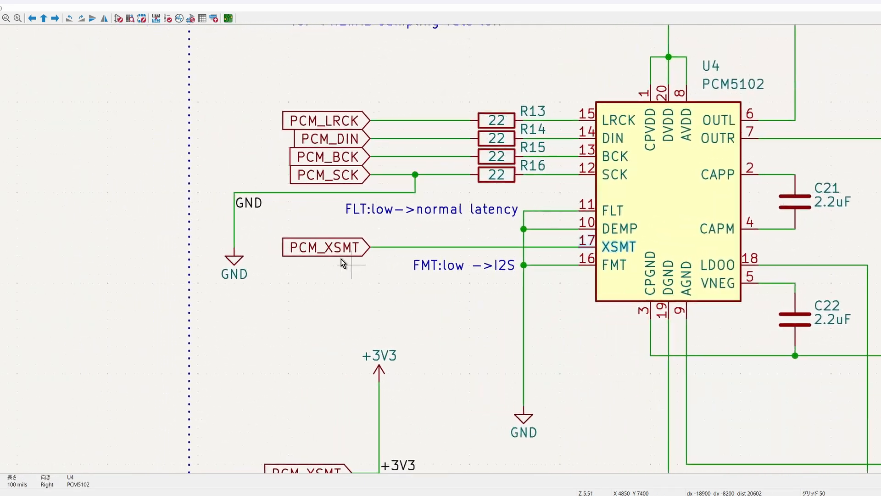
scroll(411, 302, down, 2)
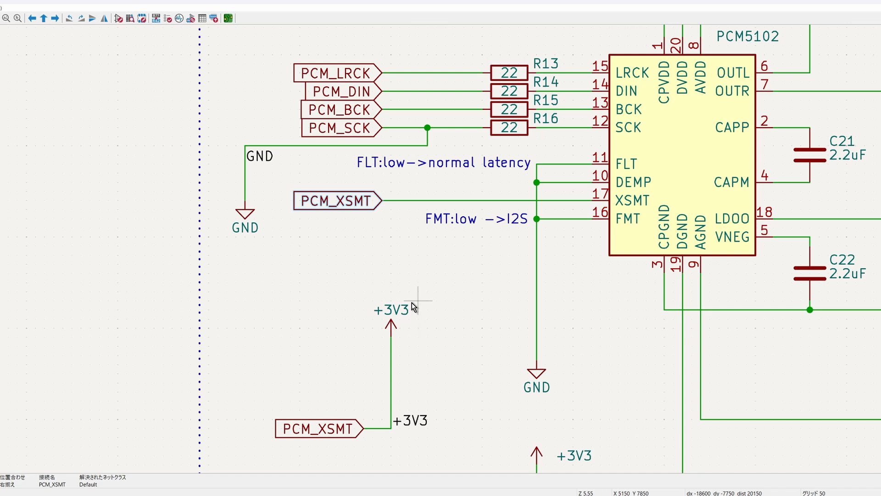
scroll(357, 410, up, 1)
scroll(355, 413, down, 2)
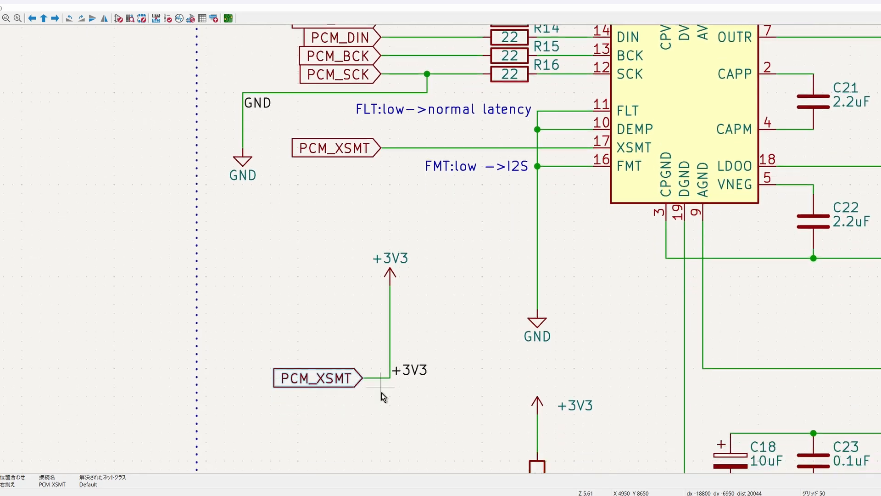
scroll(373, 385, up, 1)
drag(246, 174, 458, 386)
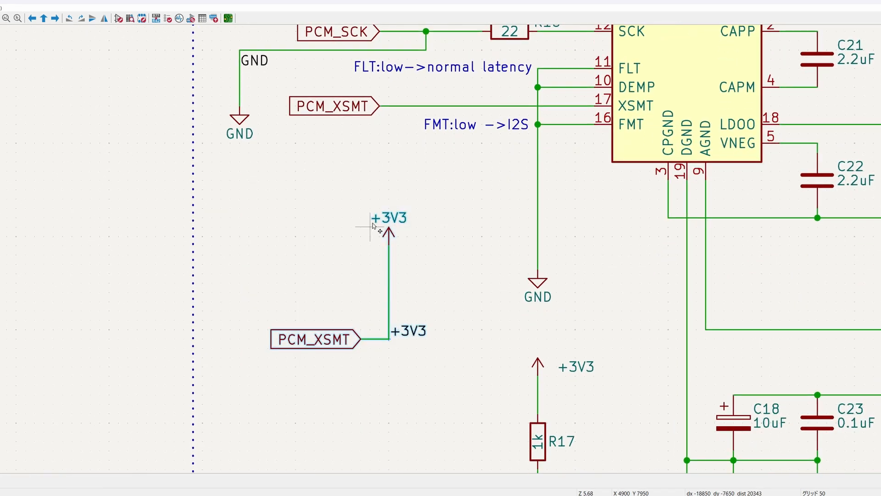
scroll(399, 222, down, 1)
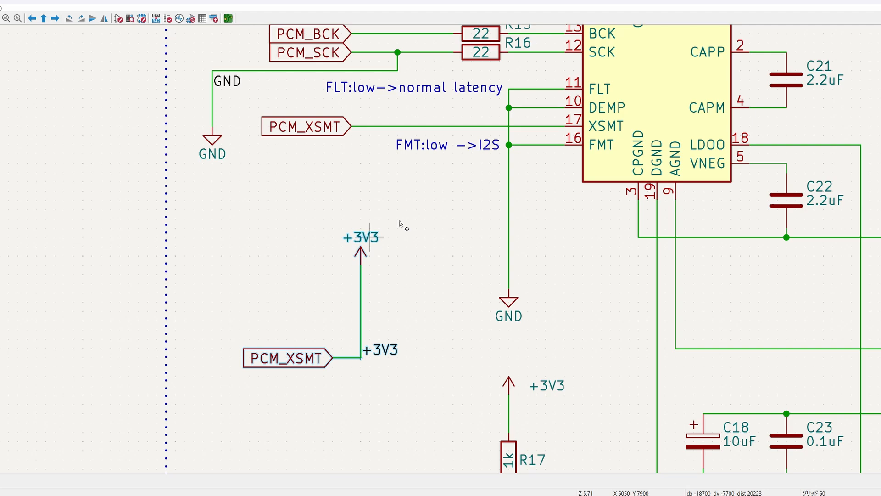
scroll(400, 222, down, 1)
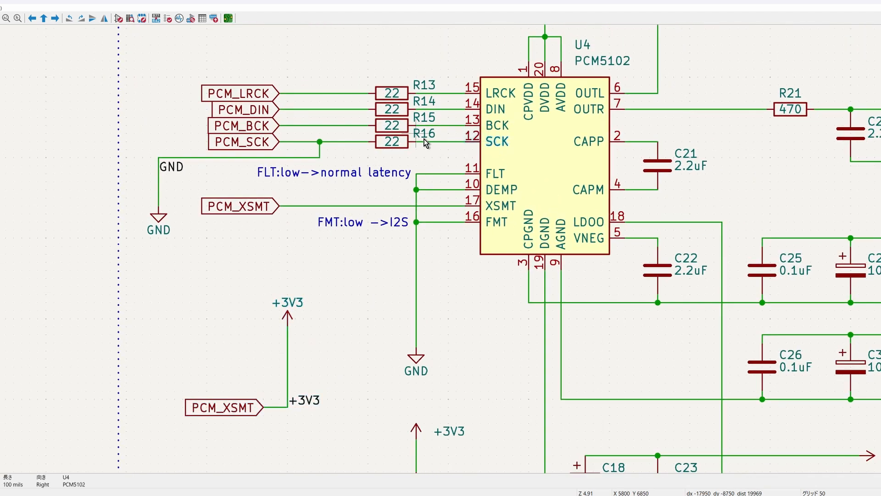
click(392, 142)
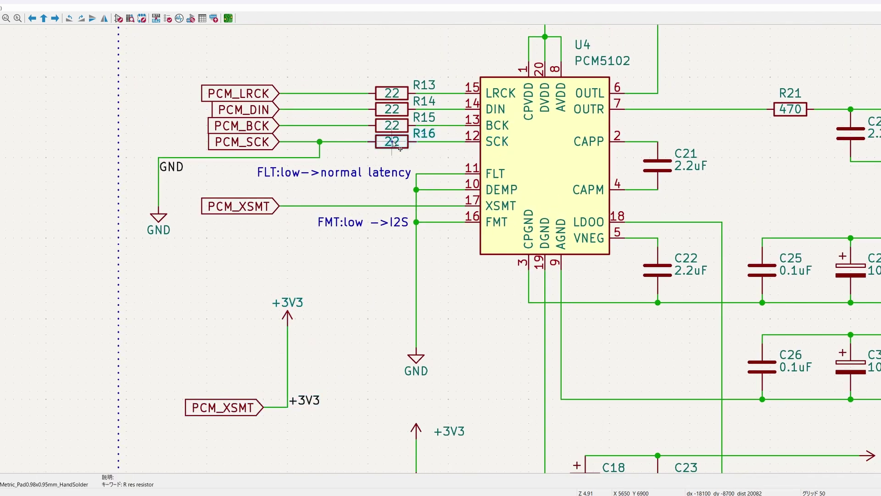
click(320, 148)
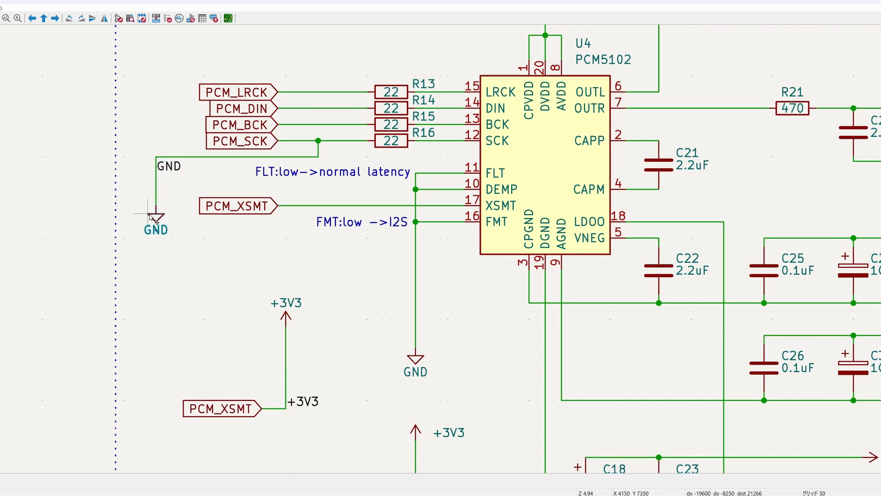
scroll(413, 241, up, 2)
scroll(585, 269, up, 2)
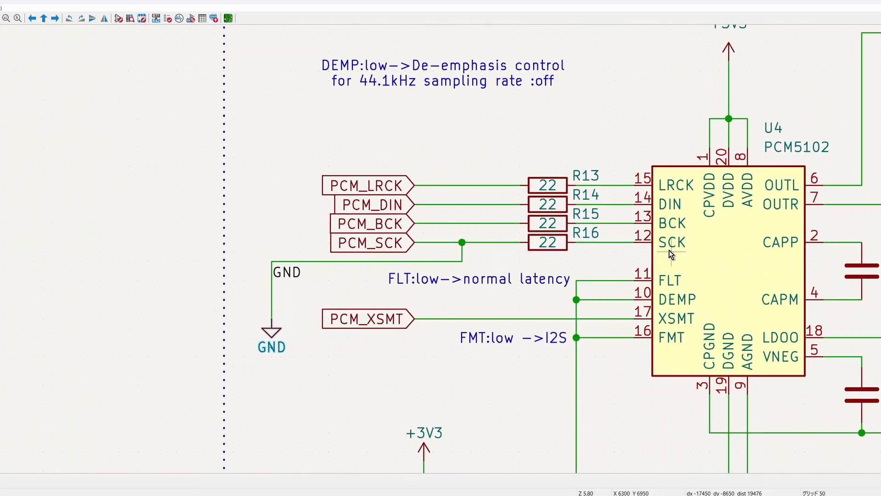
scroll(665, 246, down, 2)
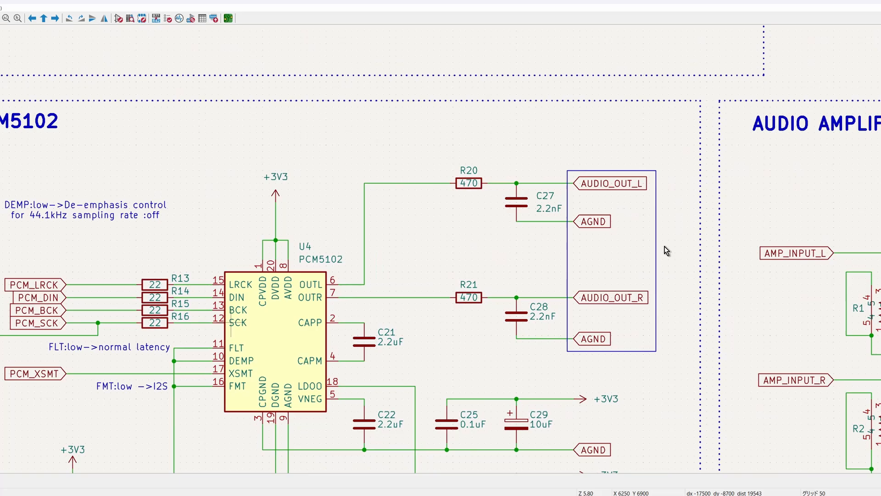
scroll(665, 246, up, 2)
scroll(664, 246, down, 2)
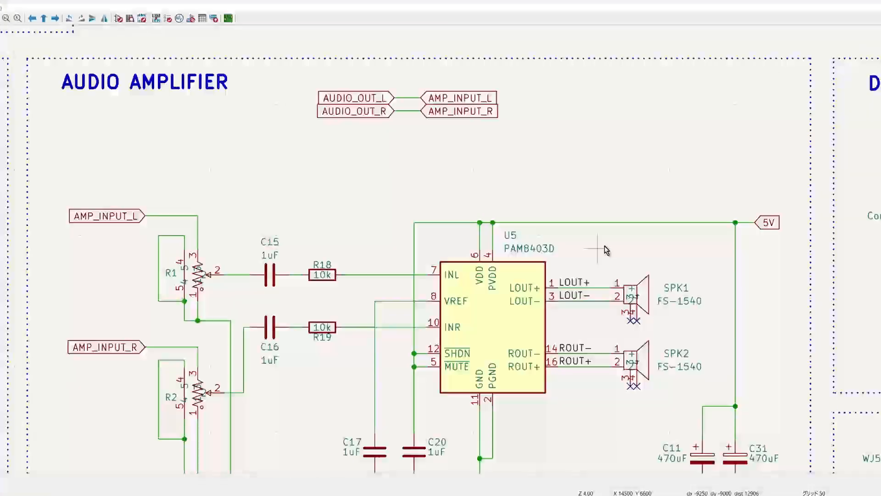
scroll(605, 246, up, 2)
scroll(448, 220, up, 1)
scroll(422, 215, up, 1)
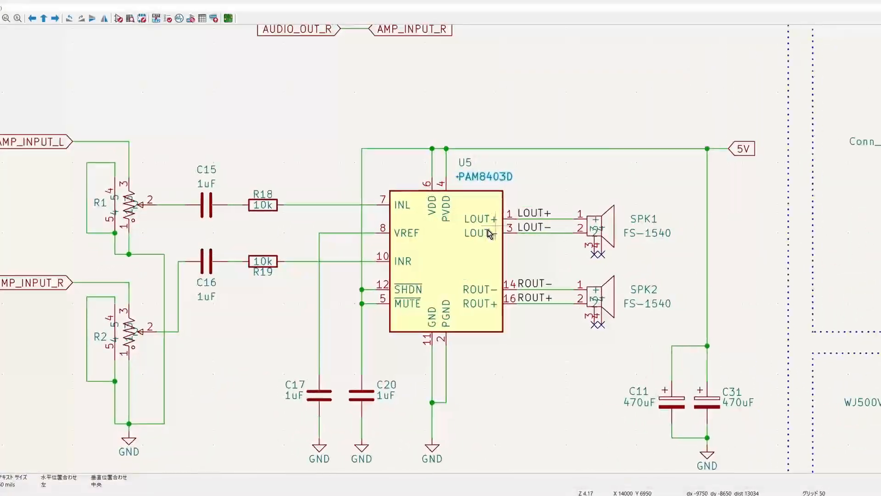
scroll(422, 215, up, 1)
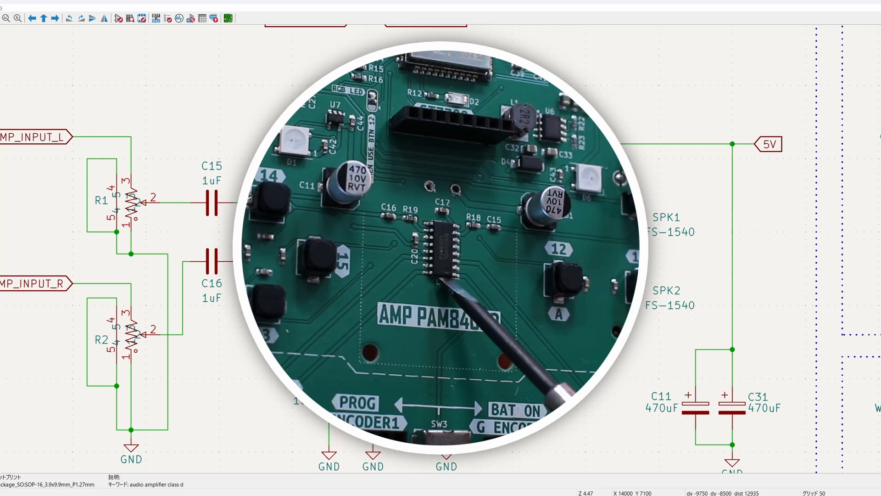
scroll(312, 194, down, 1)
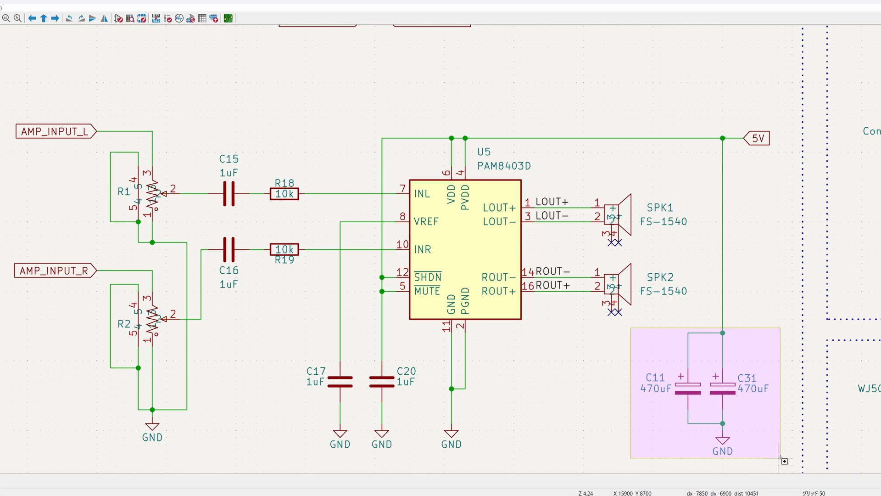
scroll(783, 460, down, 1)
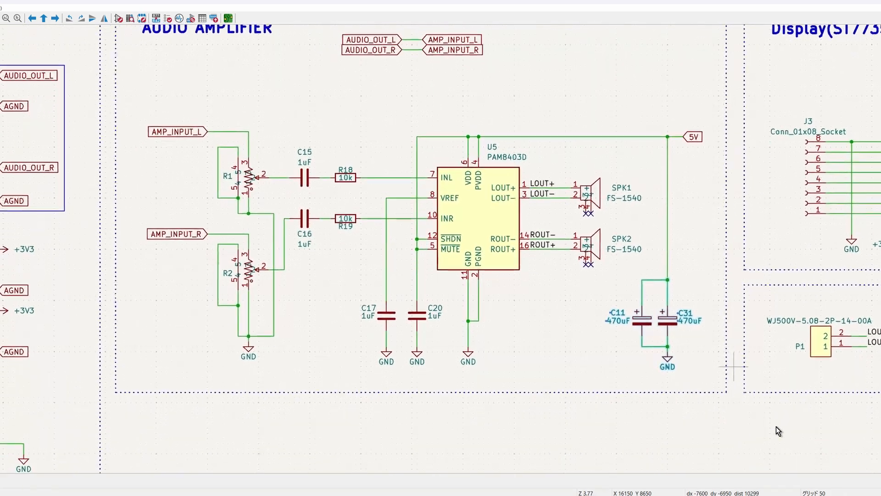
drag(755, 395, 777, 426)
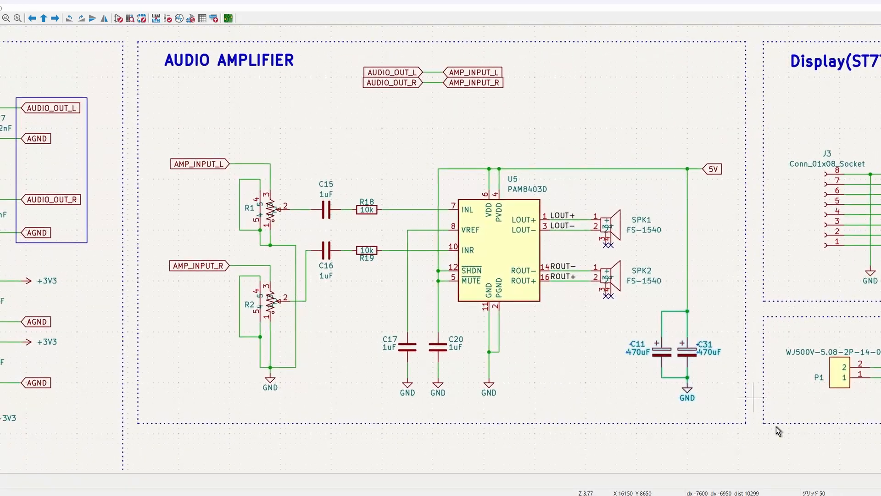
scroll(598, 202, up, 1)
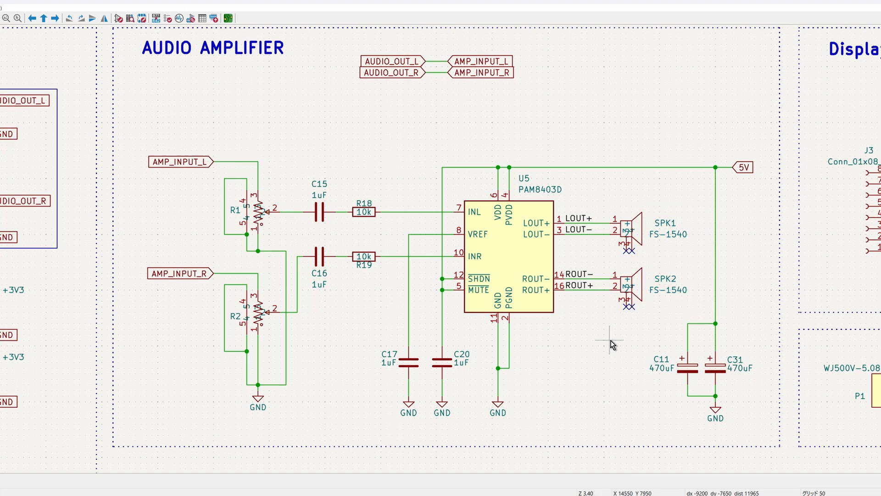
scroll(198, 142, down, 1)
drag(190, 96, 374, 365)
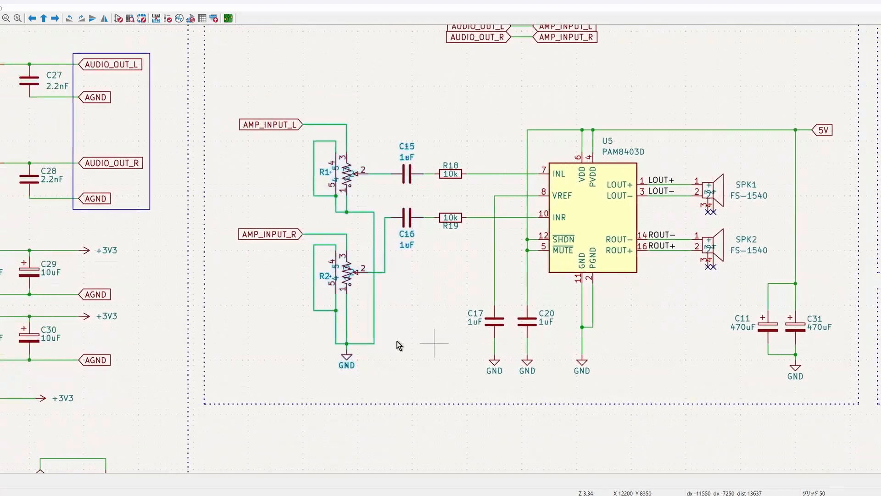
scroll(373, 365, up, 1)
drag(481, 276, 414, 389)
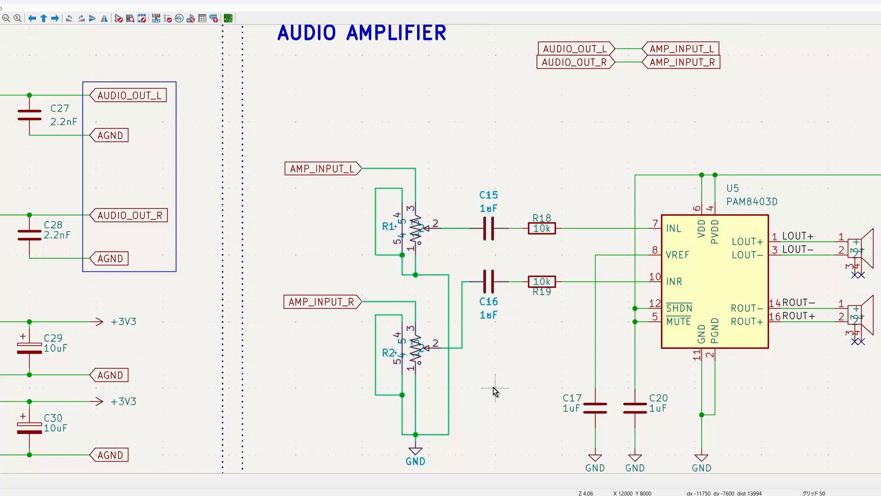
scroll(493, 387, down, 1)
scroll(485, 392, down, 1)
scroll(486, 392, up, 1)
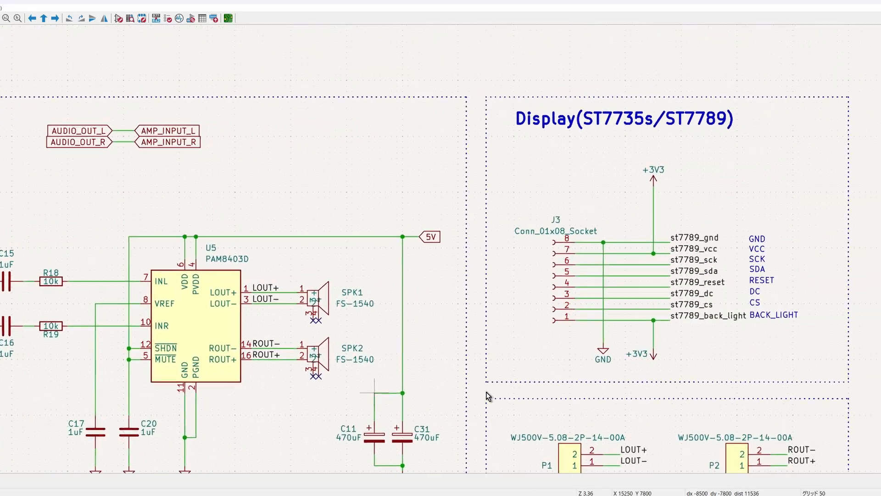
scroll(487, 396, up, 1)
scroll(488, 395, up, 1)
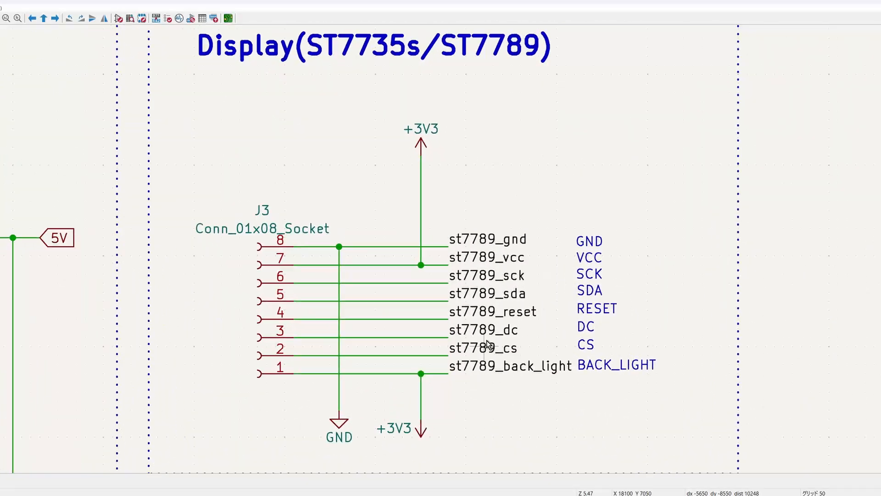
scroll(487, 340, up, 1)
drag(229, 256, 714, 489)
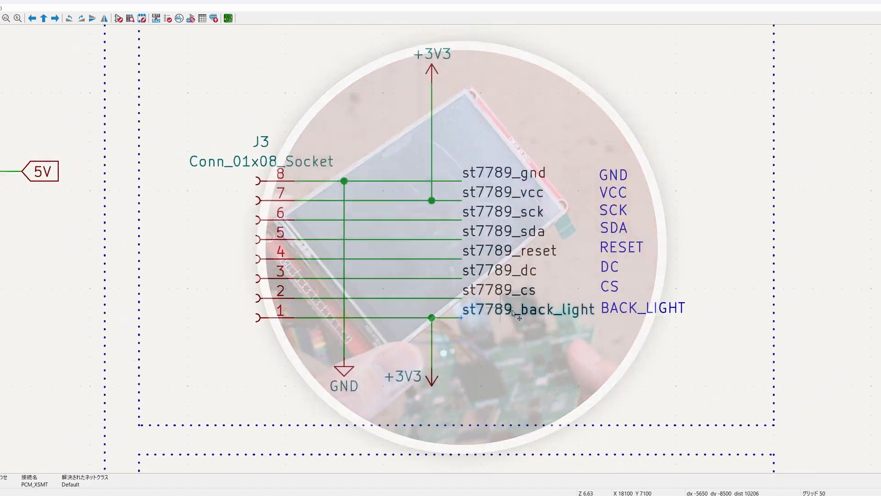
scroll(513, 314, down, 3)
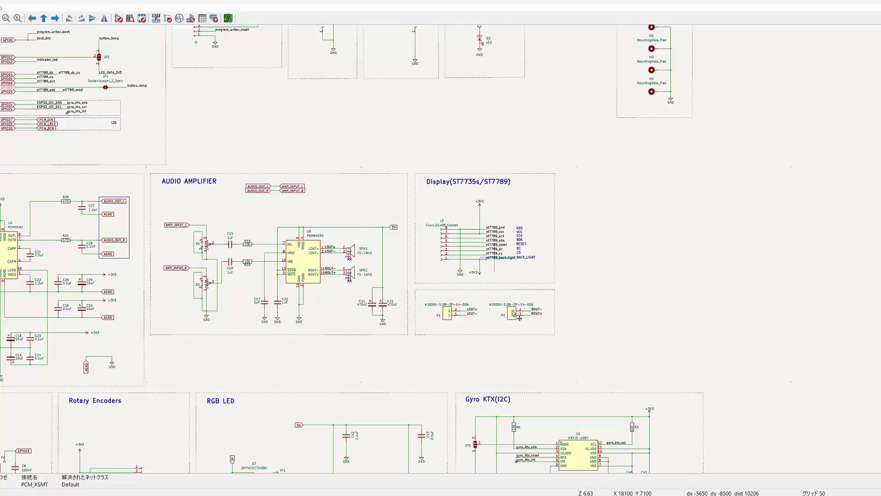
scroll(379, 213, up, 2)
scroll(417, 282, up, 2)
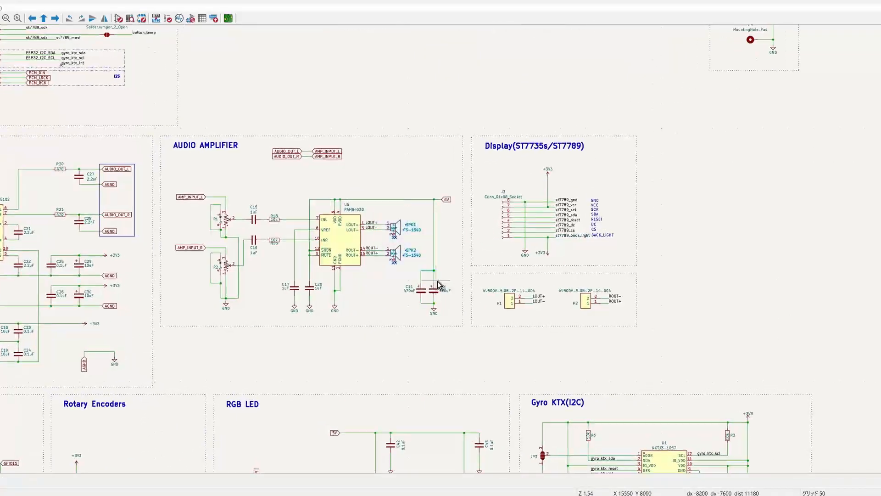
scroll(447, 290, up, 2)
scroll(482, 309, up, 2)
drag(521, 313, 823, 391)
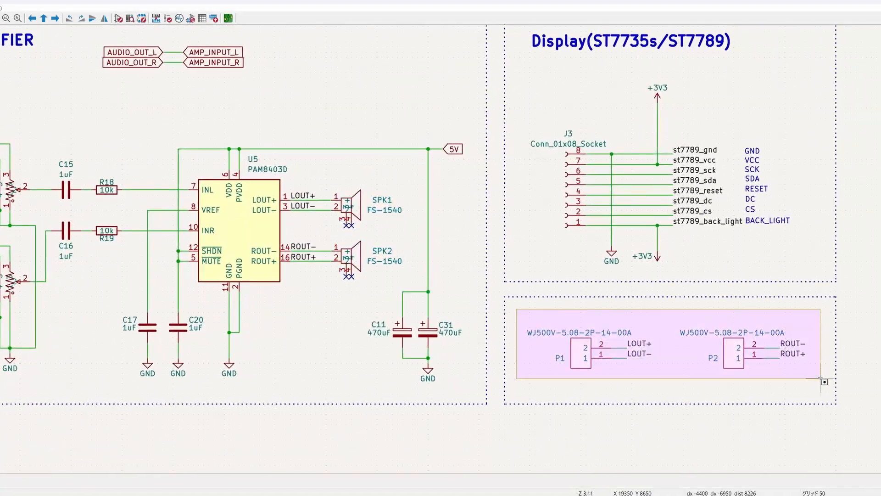
scroll(823, 391, up, 2)
scroll(826, 397, up, 1)
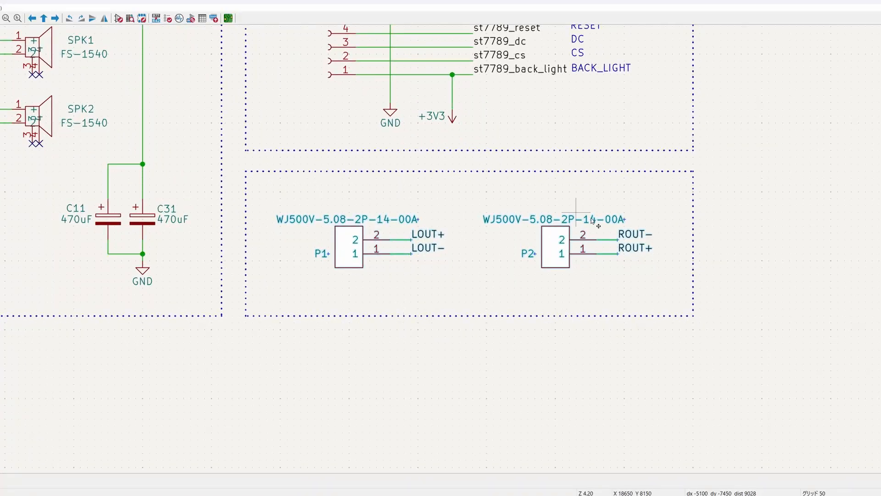
scroll(491, 278, down, 2)
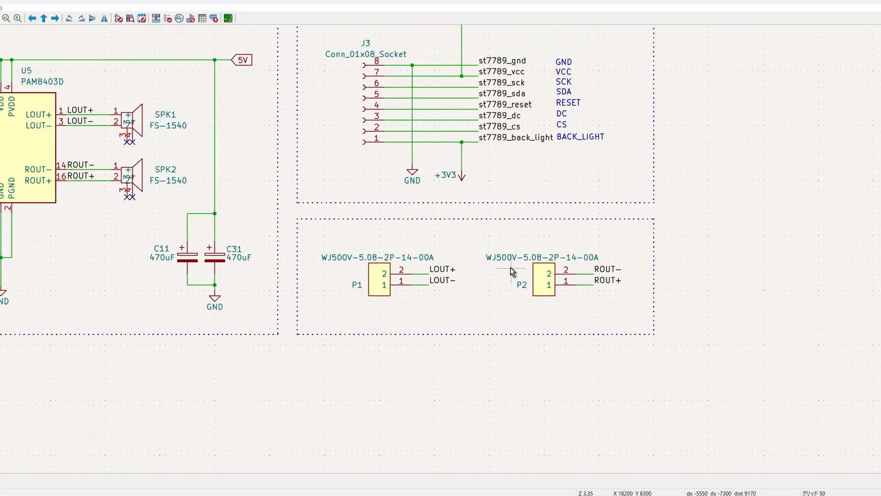
scroll(490, 279, down, 3)
scroll(448, 262, down, 2)
scroll(408, 237, up, 1)
scroll(407, 238, up, 2)
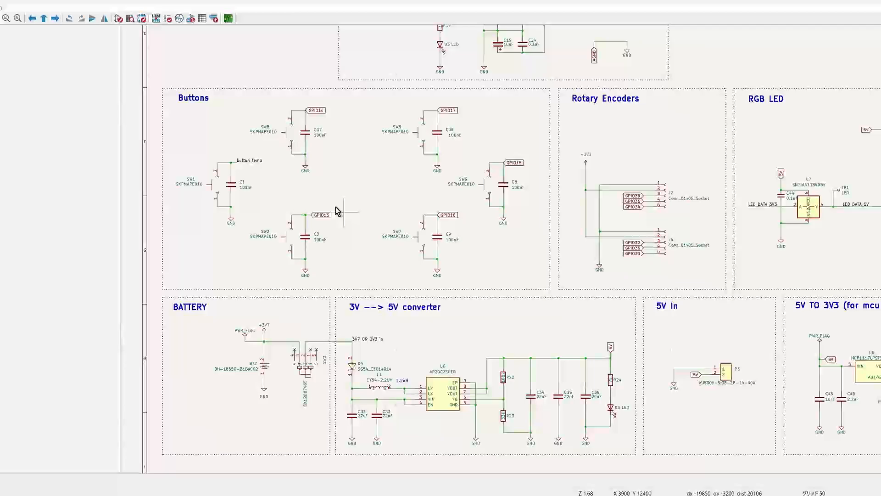
scroll(330, 206, up, 1)
drag(172, 177, 592, 397)
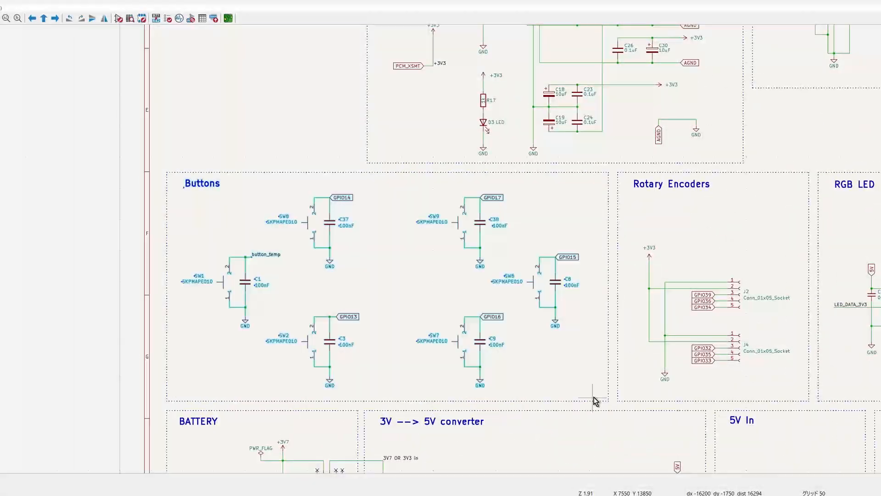
scroll(600, 386, up, 1)
scroll(619, 365, up, 1)
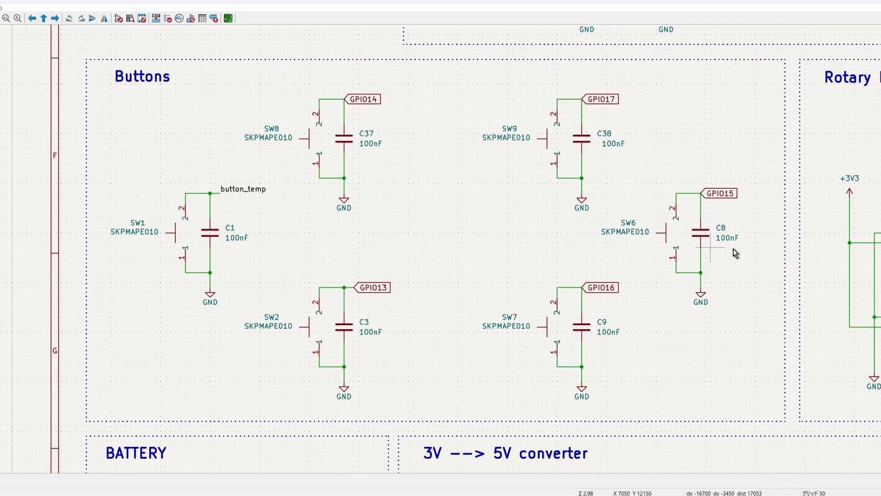
scroll(743, 253, down, 1)
scroll(735, 249, down, 1)
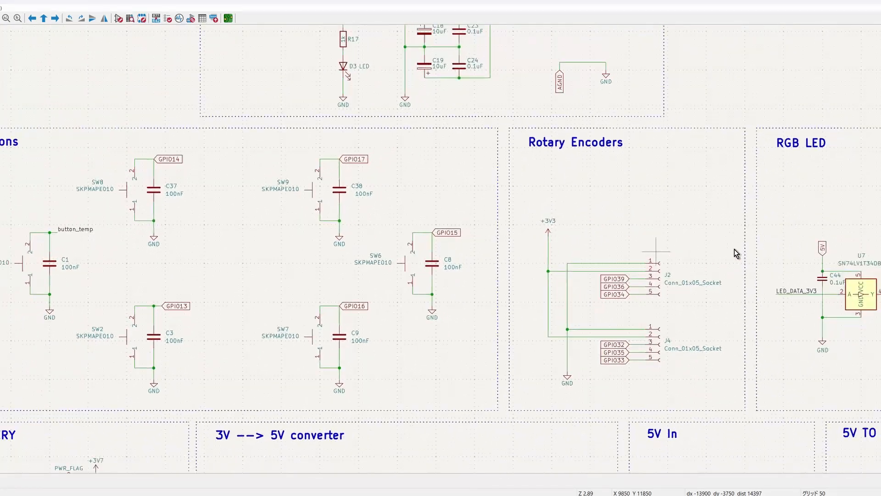
scroll(735, 249, down, 1)
scroll(735, 253, down, 1)
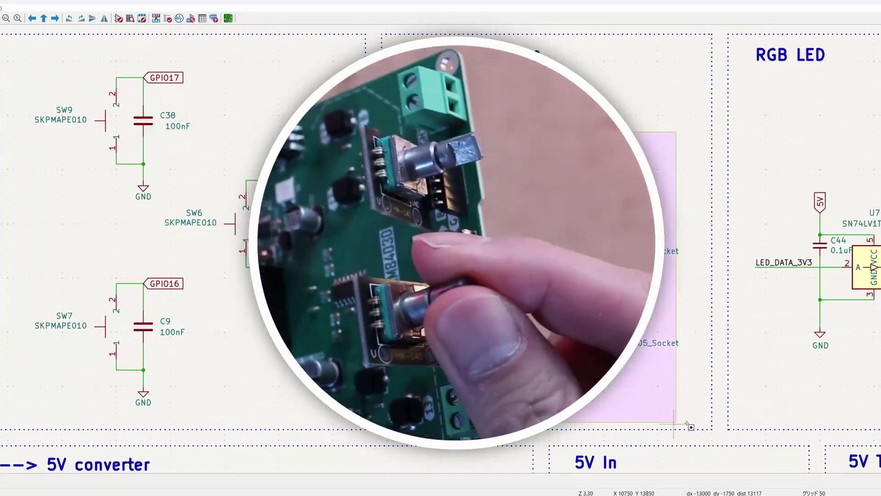
drag(688, 425, 691, 427)
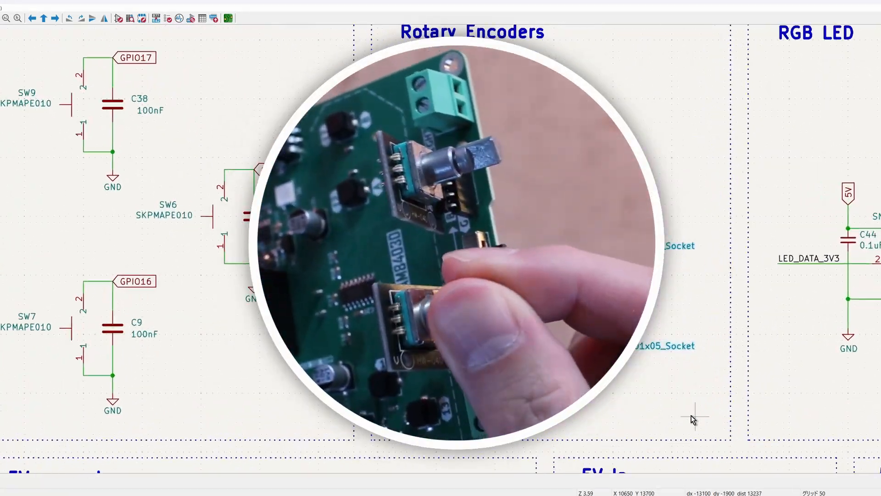
scroll(688, 385, up, 2)
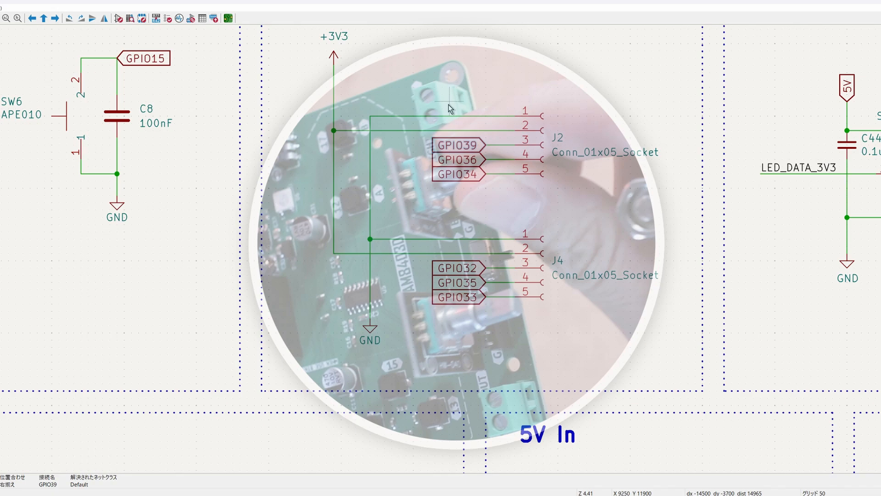
scroll(243, 244, down, 2)
scroll(243, 243, down, 1)
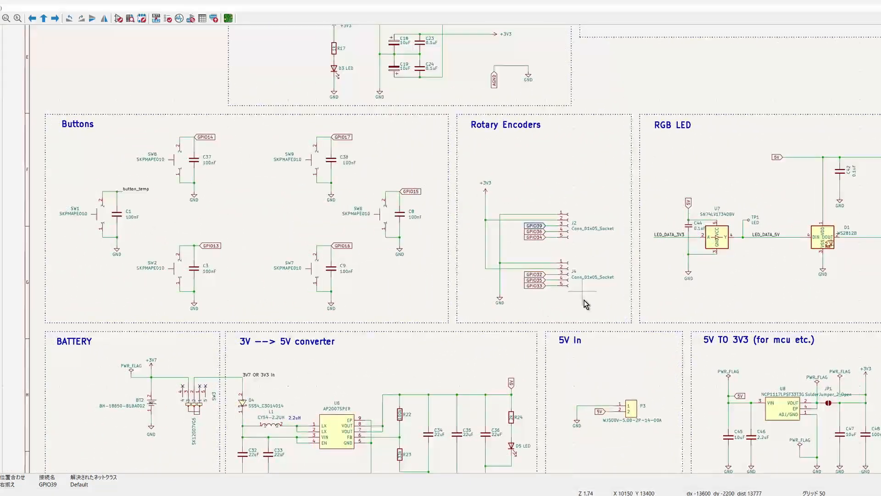
scroll(621, 323, up, 1)
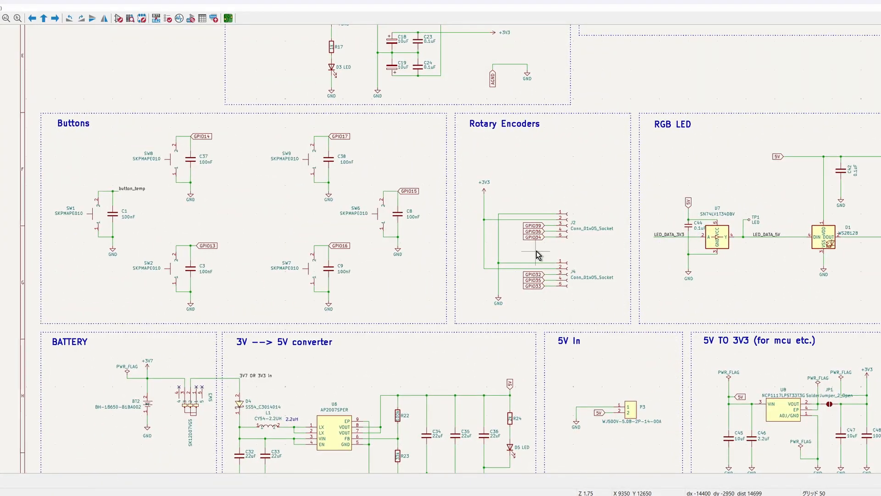
scroll(562, 256, up, 1)
scroll(562, 256, up, 1)
scroll(578, 252, up, 1)
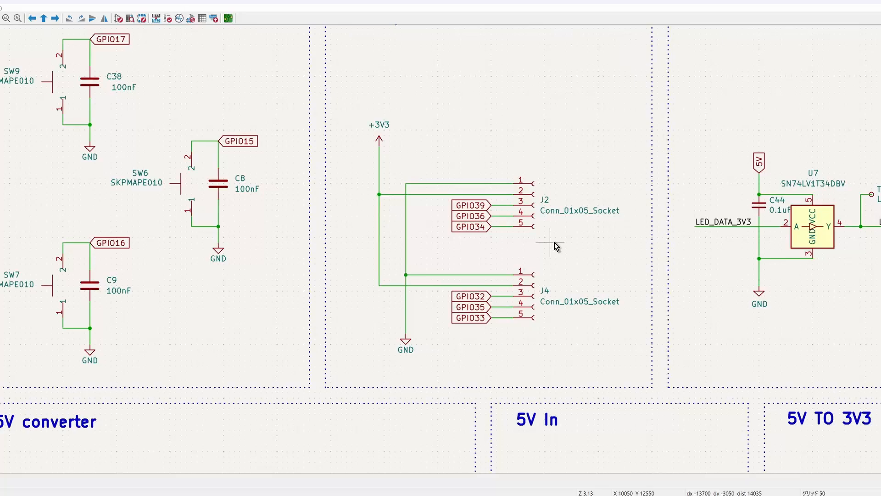
scroll(554, 243, up, 1)
scroll(554, 241, up, 1)
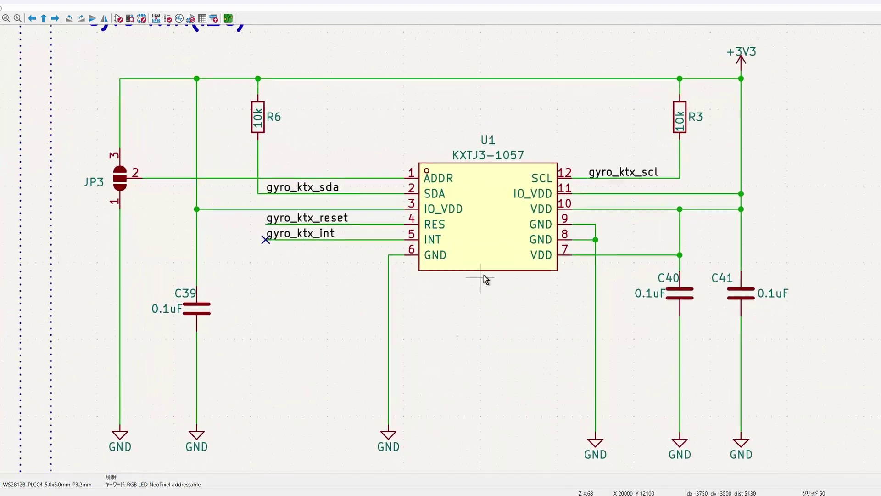
click(486, 256)
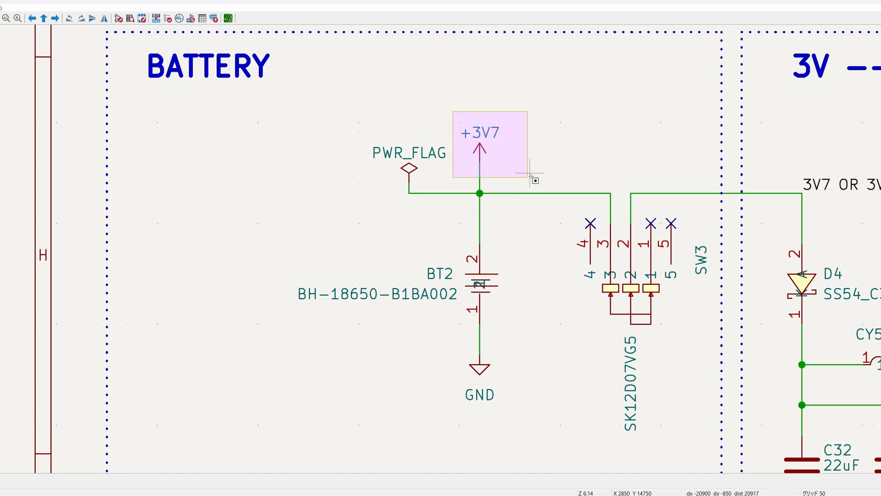
drag(533, 179, 583, 181)
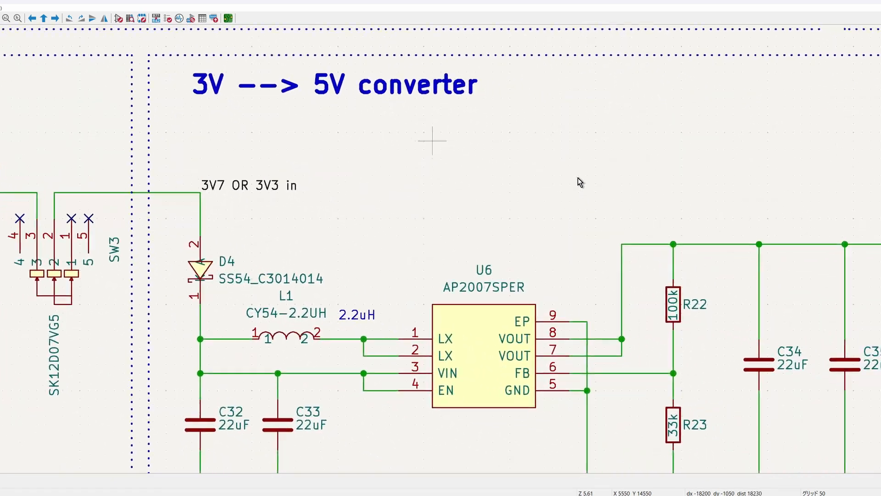
scroll(566, 175, down, 1)
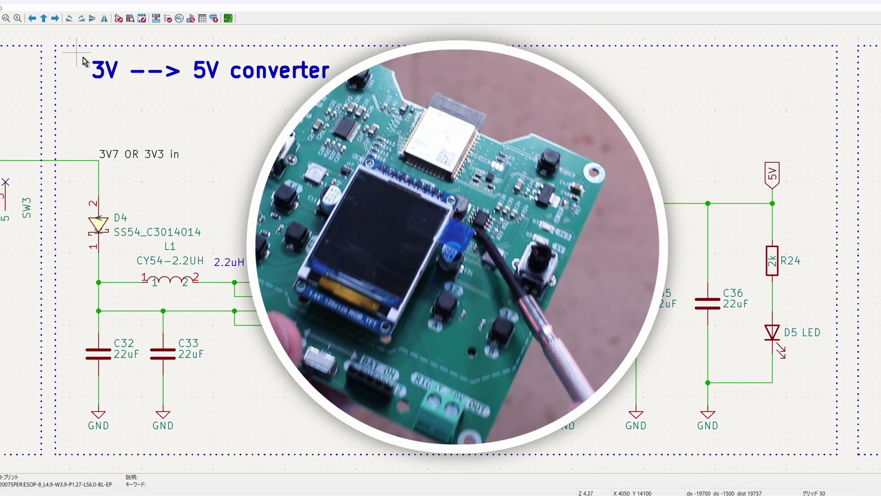
click(112, 69)
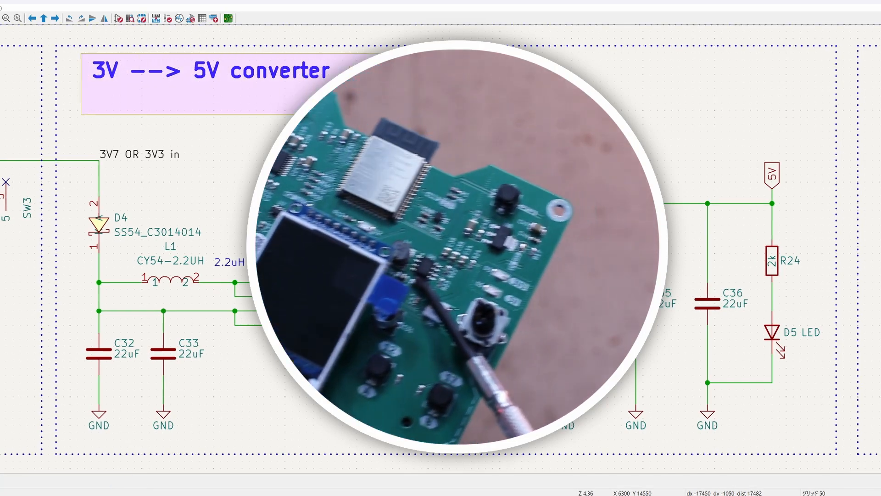
drag(720, 138, 806, 200)
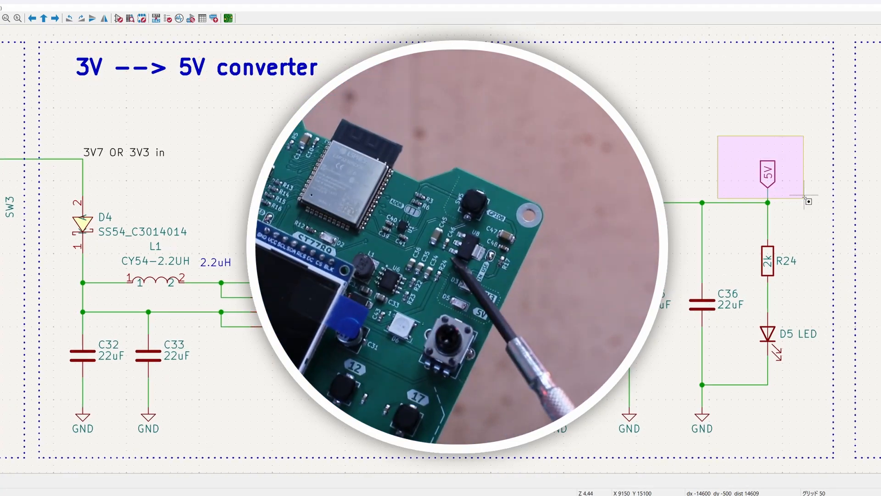
click(809, 201)
scroll(806, 215, down, 1)
scroll(772, 199, down, 1)
scroll(745, 192, down, 1)
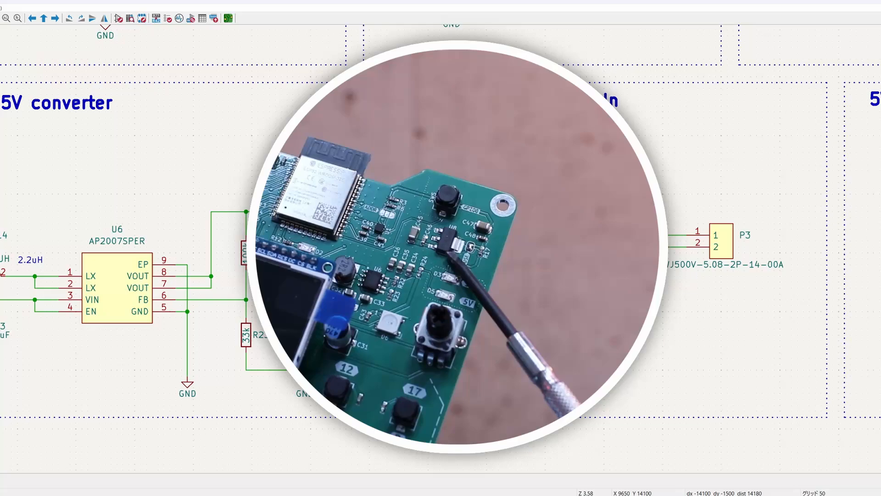
scroll(619, 241, up, 1)
click(834, 121)
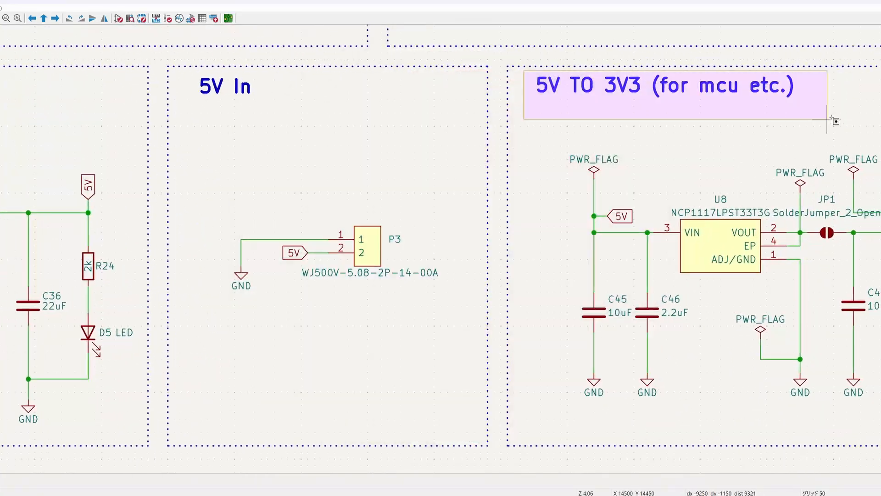
scroll(565, 137, up, 1)
scroll(704, 122, right, 1)
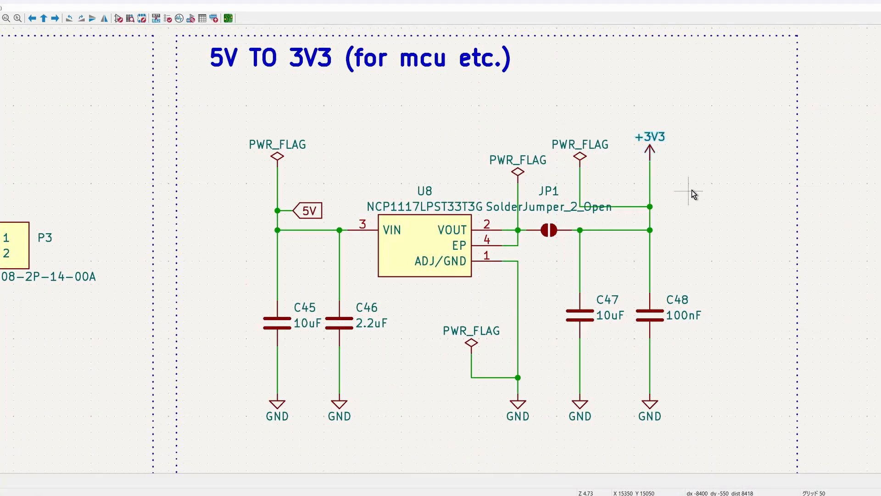
scroll(692, 190, up, 2)
scroll(689, 190, up, 1)
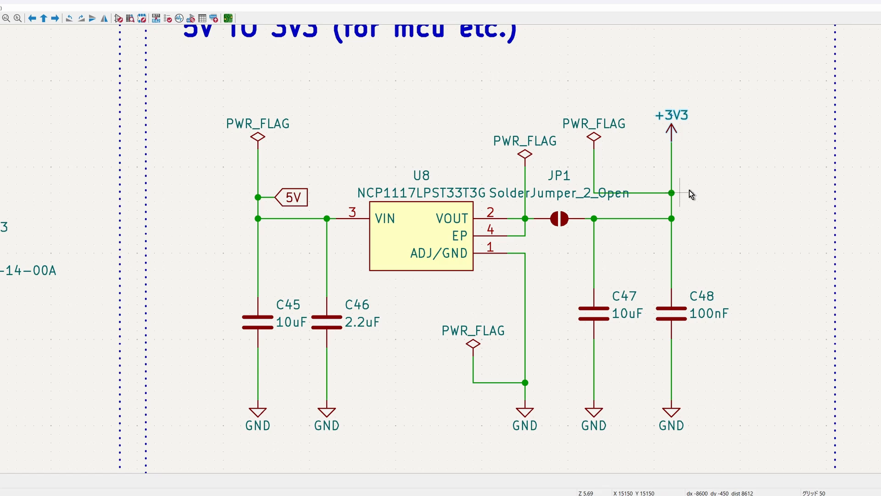
scroll(689, 190, down, 2)
scroll(689, 190, down, 1)
scroll(702, 186, down, 1)
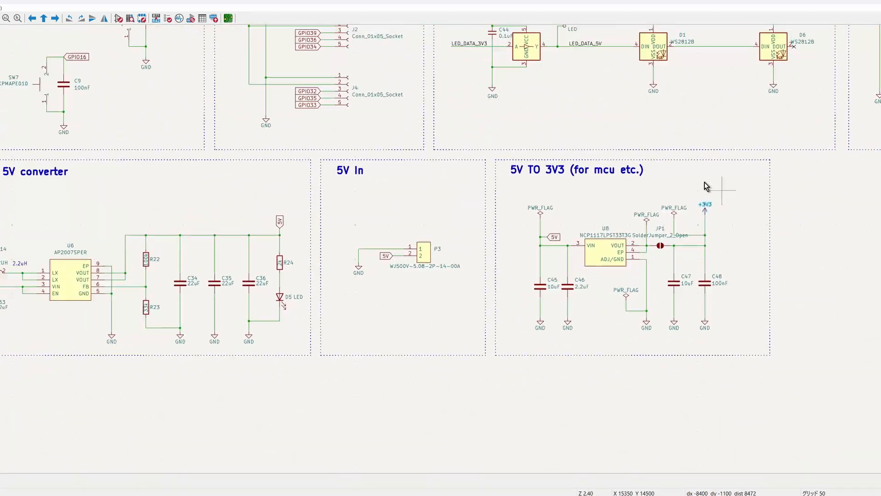
scroll(706, 186, left, 2)
scroll(706, 186, left, 1)
scroll(757, 200, down, 1)
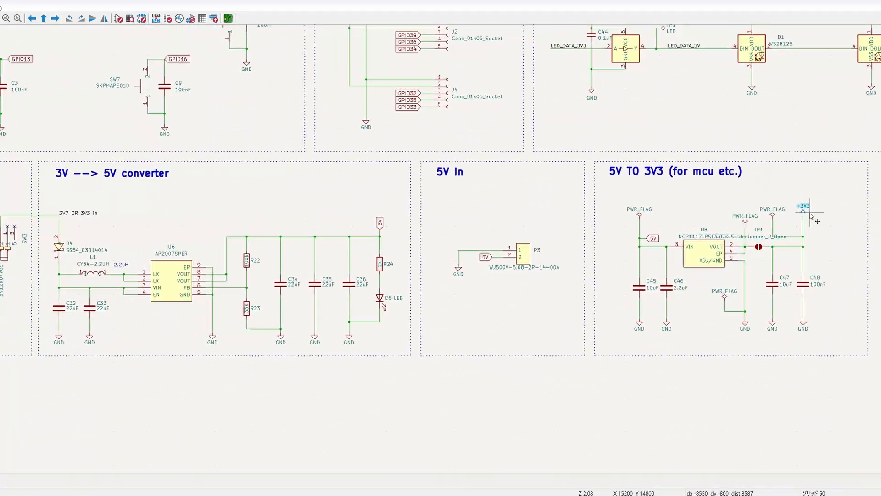
scroll(816, 220, up, 1)
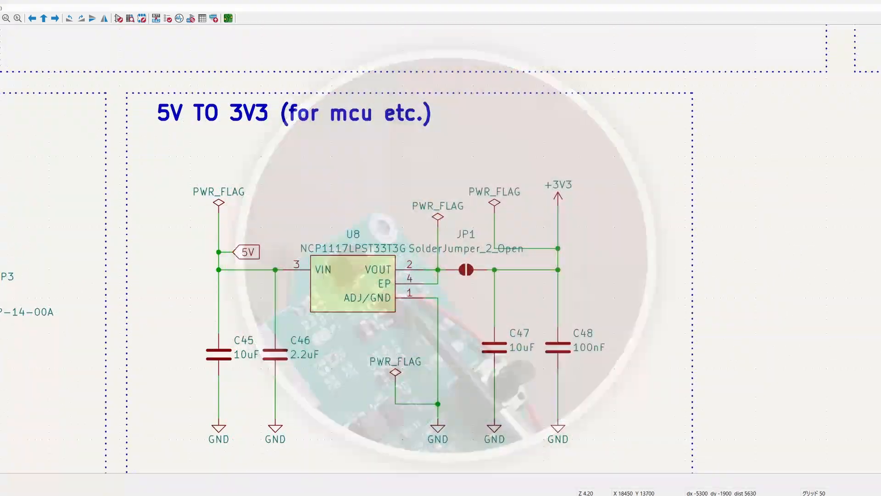
click(387, 265)
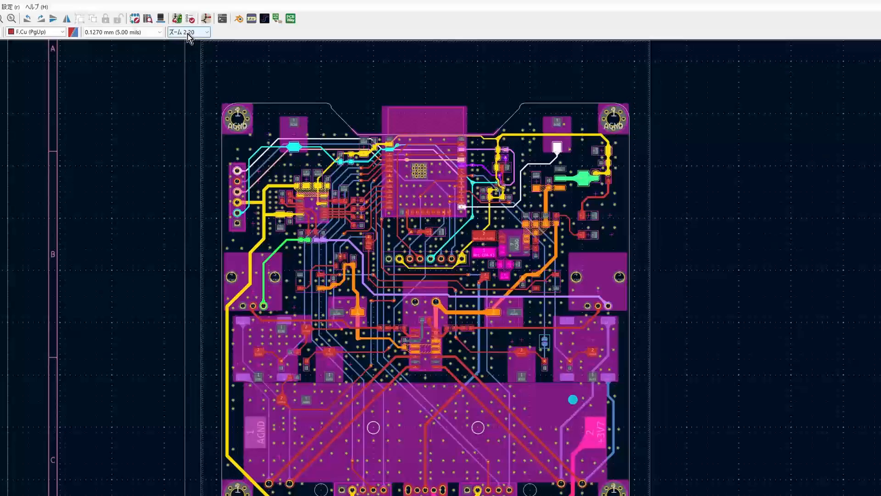
- Box-select the header on the board's left edge in the PCB layout
drag(200, 141, 240, 215)
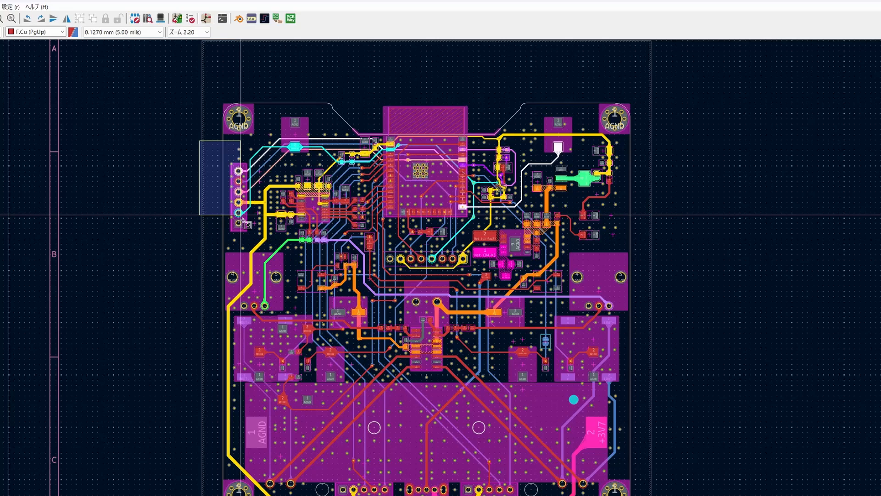
scroll(254, 255, up, 2)
scroll(254, 254, up, 2)
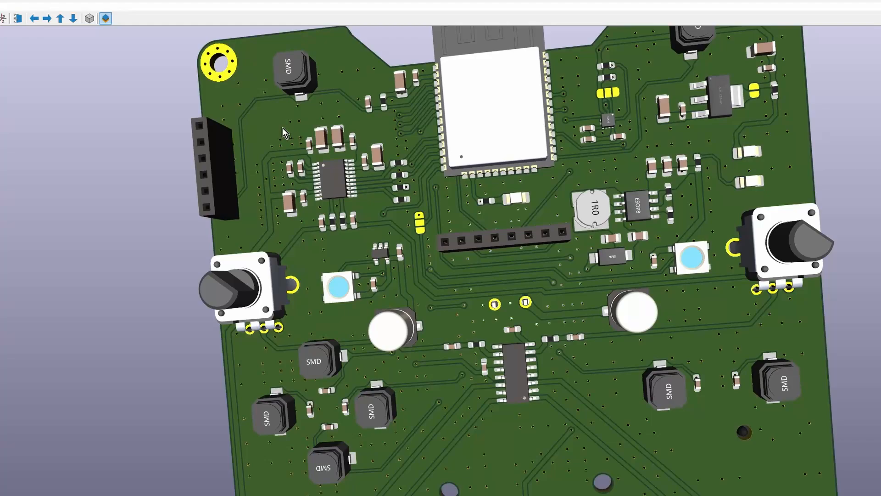
mouse_move(345, 185)
mouse_down()
mouse_move(336, 201)
mouse_move(340, 235)
mouse_move(375, 287)
mouse_move(453, 249)
mouse_move(509, 357)
mouse_up()
scroll(337, 220, up, 3)
scroll(339, 230, down, 3)
scroll(454, 249, down, 3)
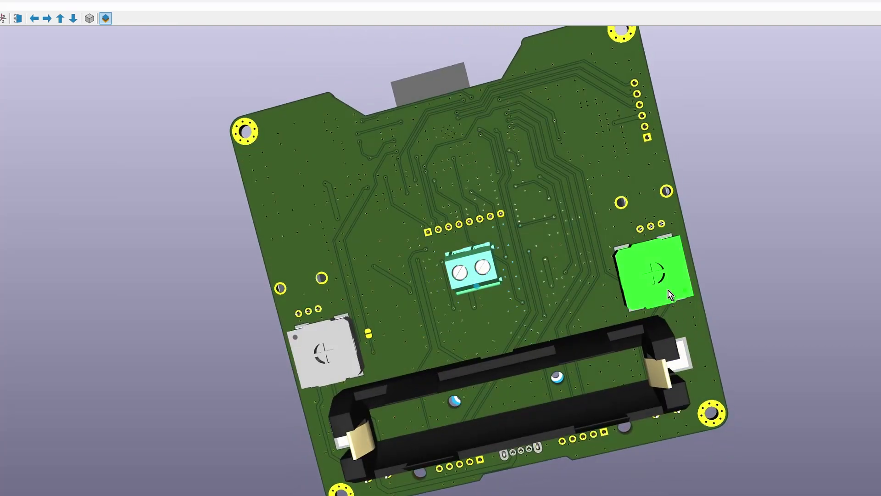
drag(674, 312, 395, 403)
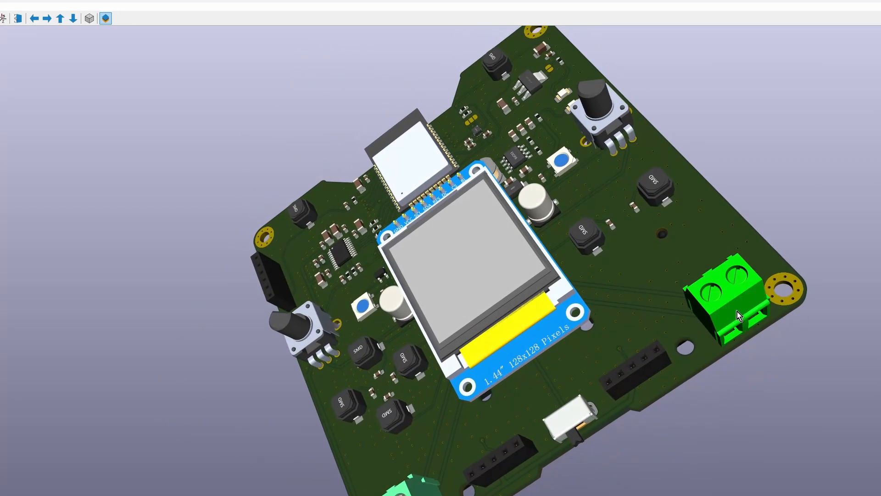
drag(717, 302, 315, 368)
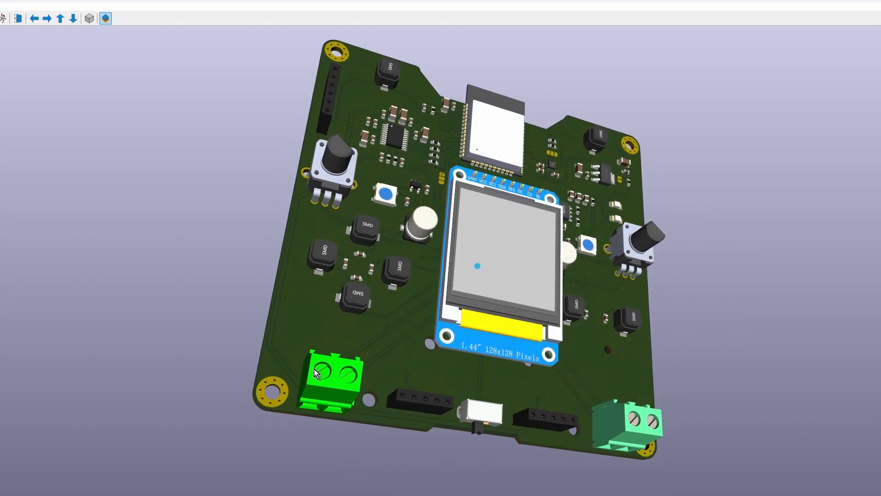
key(z)
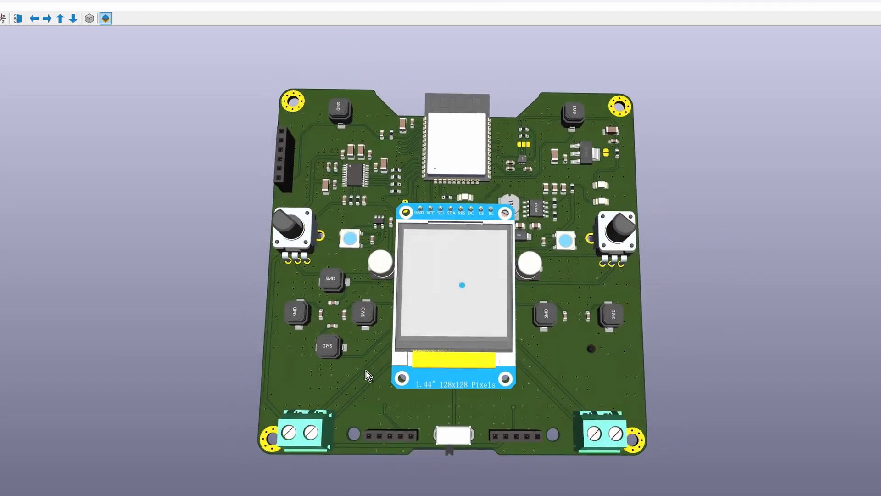
mouse_move(366, 371)
mouse_down()
mouse_move(424, 451)
mouse_move(593, 320)
mouse_move(428, 364)
mouse_move(613, 468)
mouse_move(525, 458)
mouse_move(347, 270)
mouse_up()
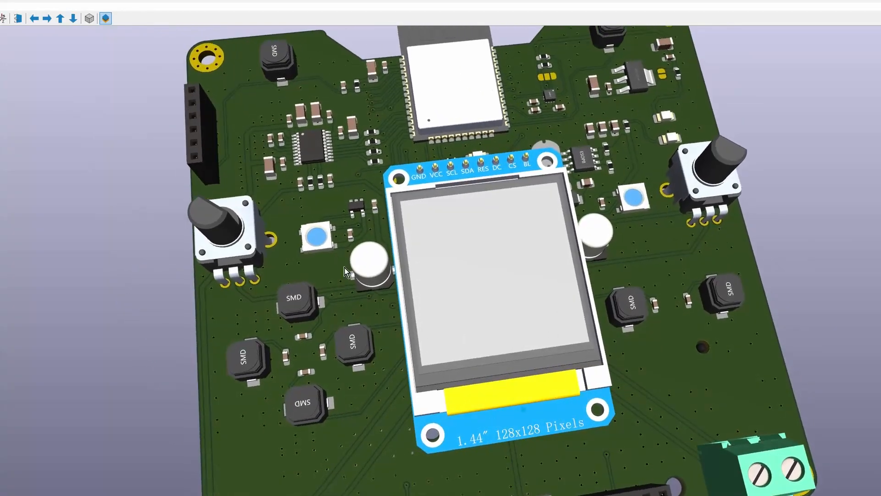
mouse_move(366, 237)
mouse_down()
mouse_move(624, 266)
mouse_move(665, 242)
mouse_move(331, 234)
mouse_up()
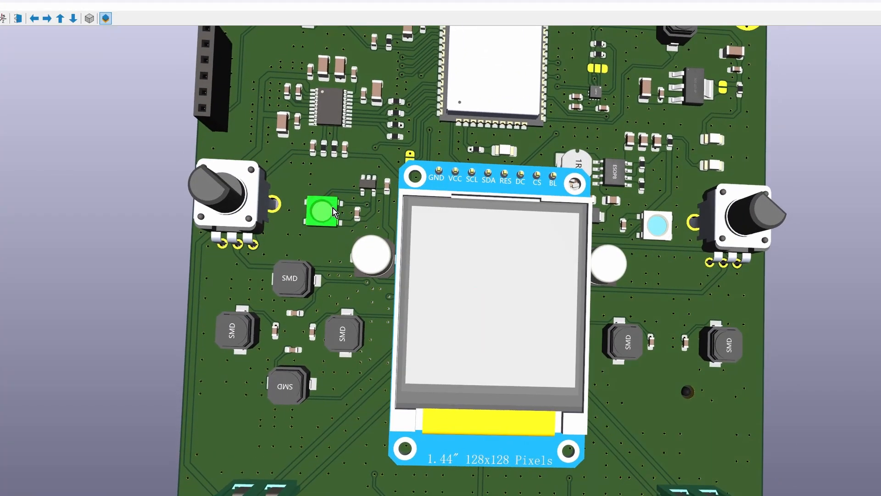
scroll(716, 318, down, 2)
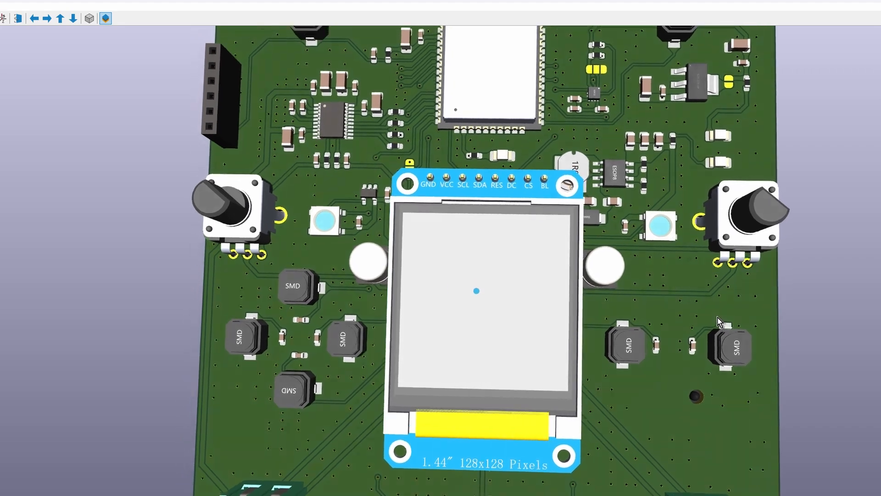
scroll(716, 318, down, 2)
scroll(717, 320, down, 2)
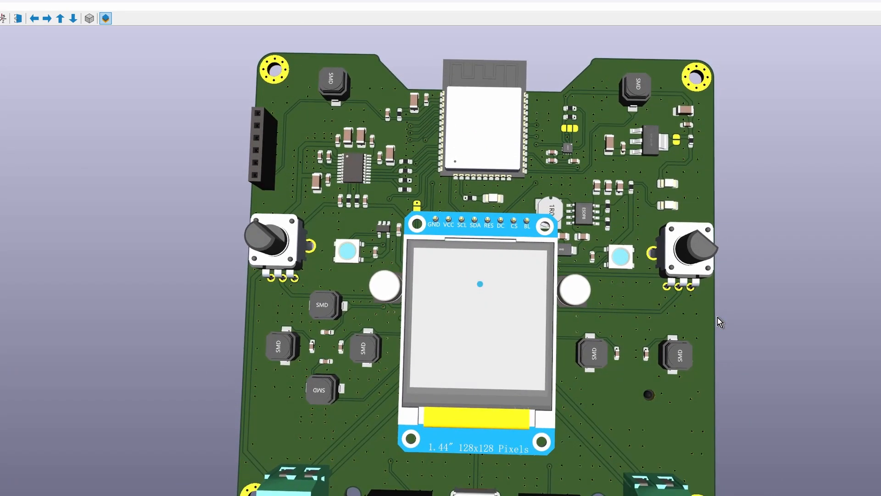
drag(720, 322, 711, 185)
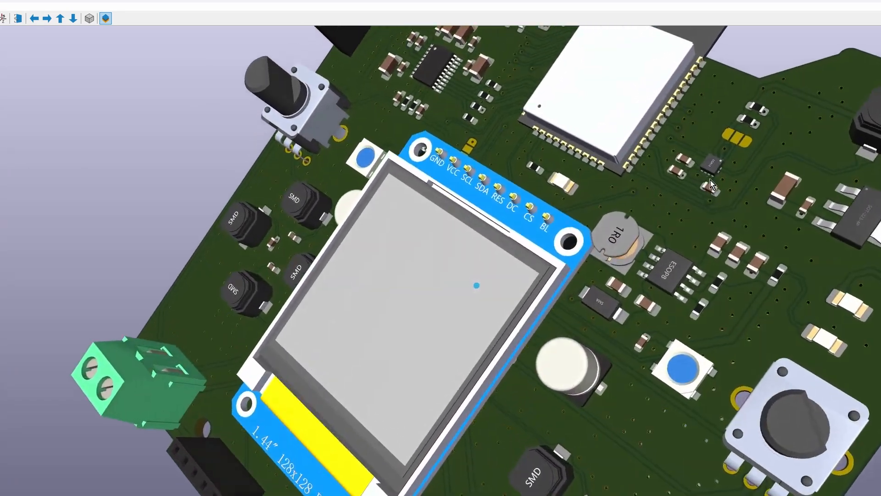
scroll(712, 185, up, 2)
scroll(711, 185, up, 2)
scroll(655, 221, up, 2)
scroll(581, 261, up, 2)
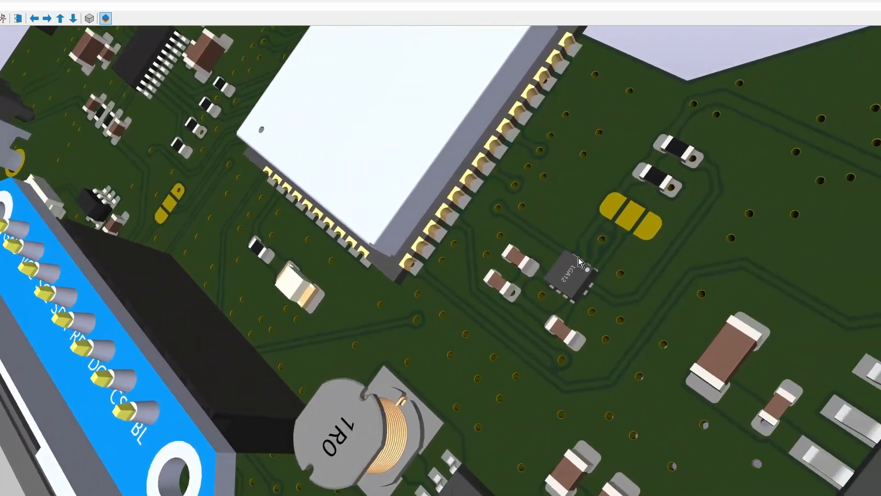
scroll(581, 261, up, 2)
scroll(523, 276, up, 2)
scroll(482, 282, up, 2)
scroll(437, 277, up, 2)
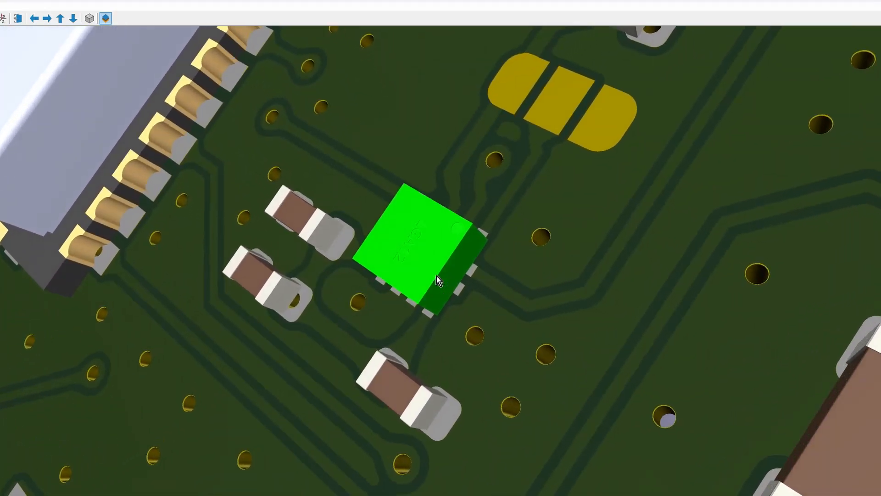
scroll(437, 276, down, 3)
scroll(413, 263, down, 2)
mouse_move(385, 227)
mouse_down()
mouse_move(245, 213)
mouse_move(282, 213)
mouse_move(363, 238)
mouse_move(382, 262)
mouse_up()
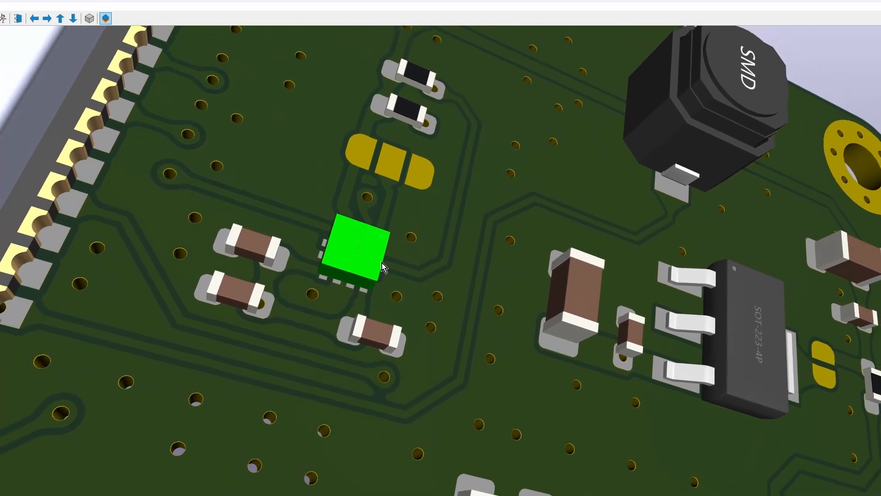
scroll(382, 262, down, 2)
scroll(393, 290, down, 2)
drag(398, 300, 402, 305)
scroll(402, 304, down, 1)
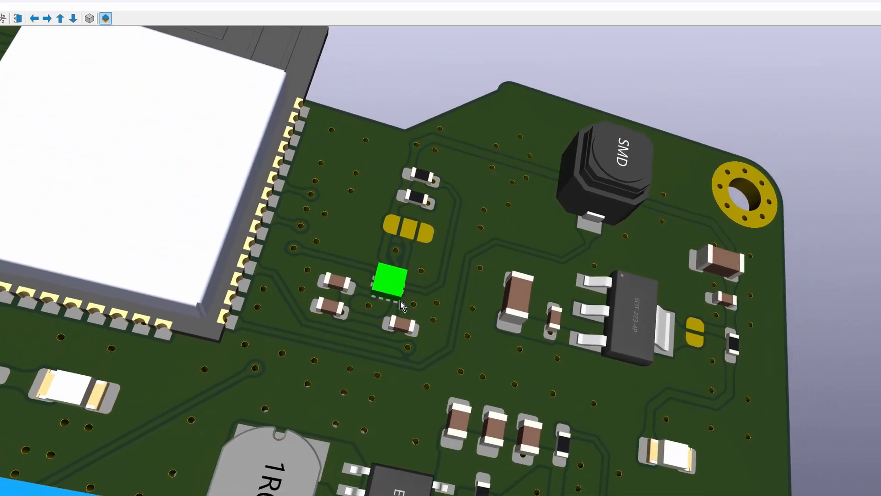
scroll(402, 304, down, 1)
scroll(402, 303, down, 1)
scroll(403, 303, down, 1)
scroll(403, 305, down, 1)
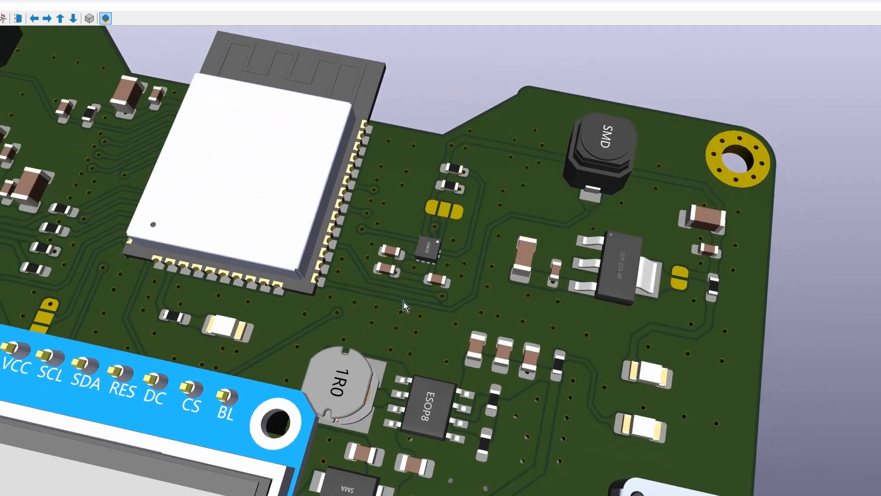
scroll(403, 304, down, 3)
scroll(430, 308, down, 2)
scroll(429, 308, down, 1)
mouse_move(430, 308)
mouse_down()
mouse_move(545, 349)
mouse_move(553, 365)
mouse_move(409, 375)
mouse_move(440, 338)
mouse_move(479, 354)
mouse_up()
scroll(409, 375, up, 3)
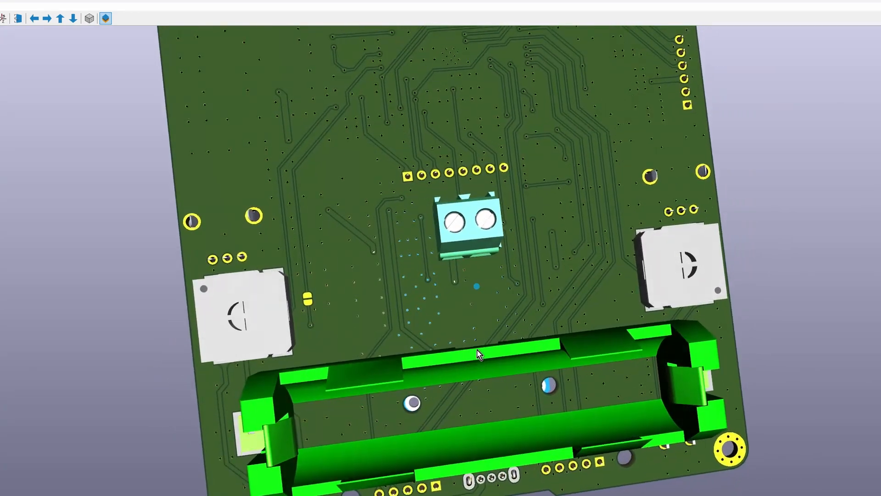
key(z)
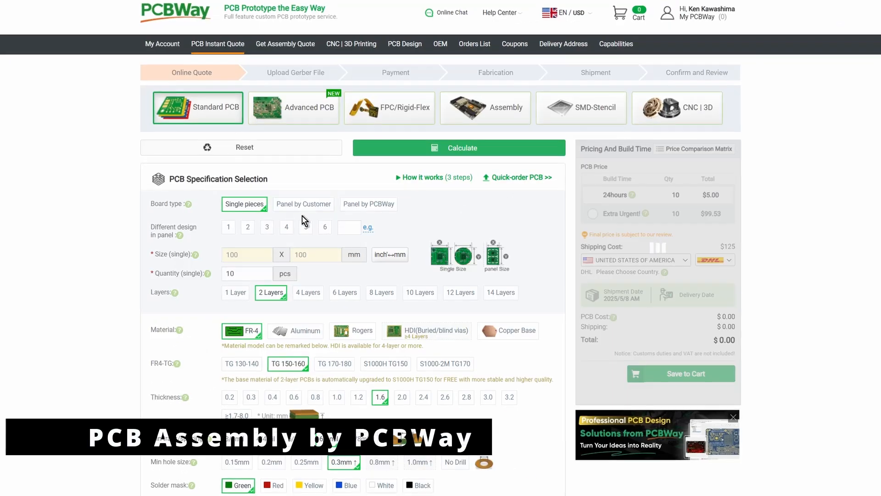
scroll(303, 220, down, 3)
scroll(303, 220, down, 4)
scroll(289, 276, down, 4)
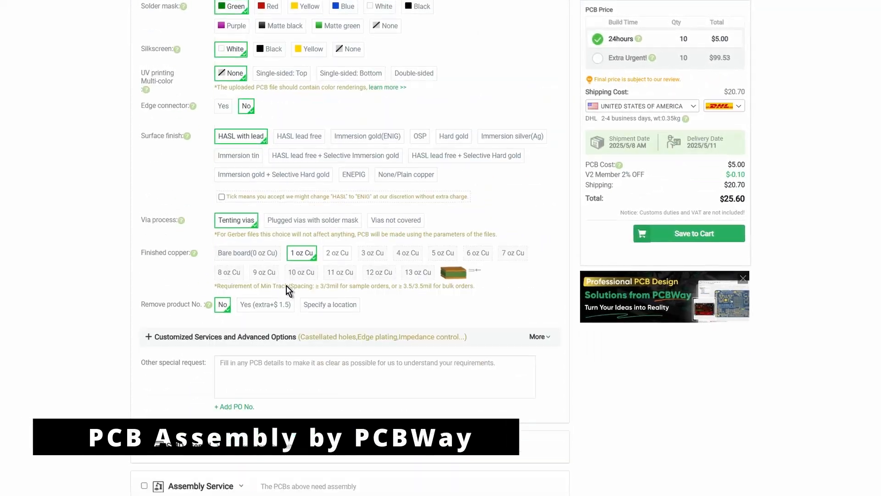
scroll(288, 290, down, 3)
- Add Assembly Service to the order and expand its extra parameters and customized services
click(144, 485)
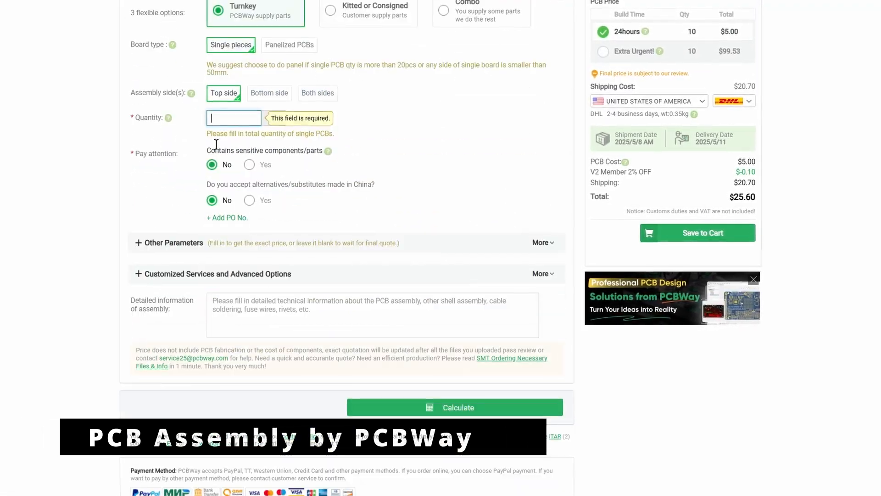
text(3)
scroll(235, 162, down, 1)
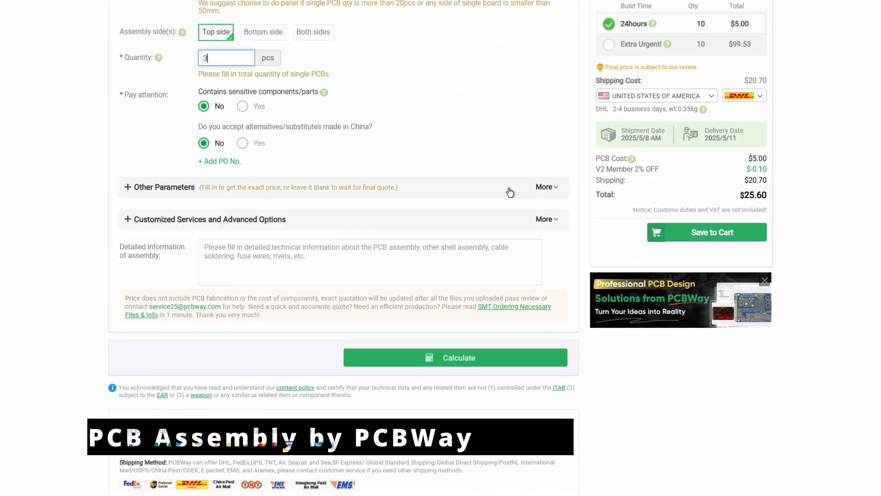
click(511, 189)
click(476, 219)
scroll(372, 275, down, 3)
scroll(378, 293, down, 2)
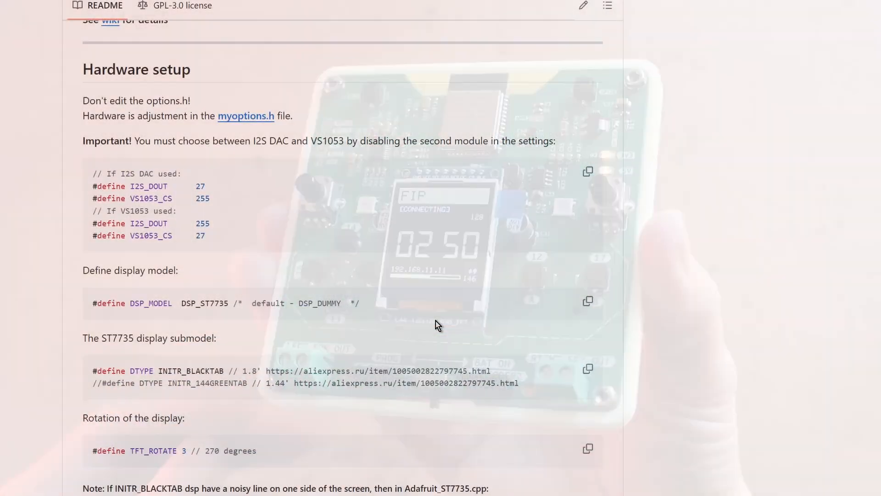
scroll(435, 322, down, 5)
scroll(436, 322, down, 5)
scroll(436, 324, down, 5)
scroll(436, 323, down, 5)
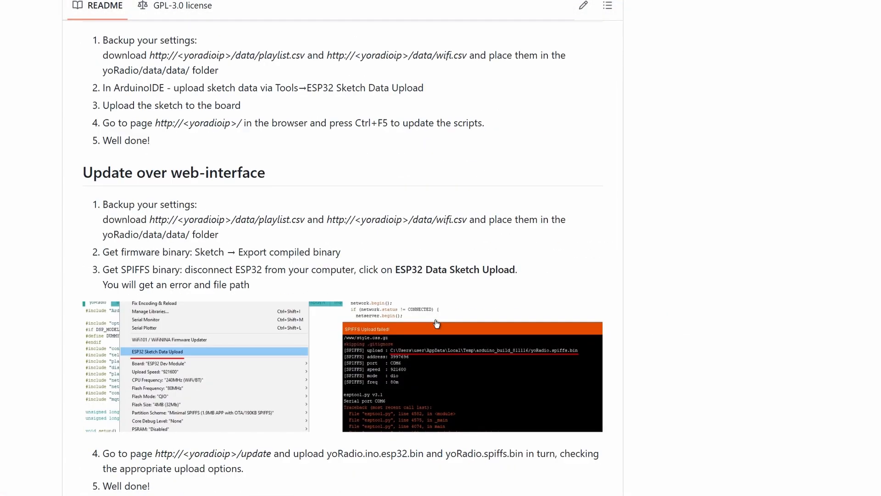
scroll(436, 324, down, 5)
scroll(436, 324, down, 4)
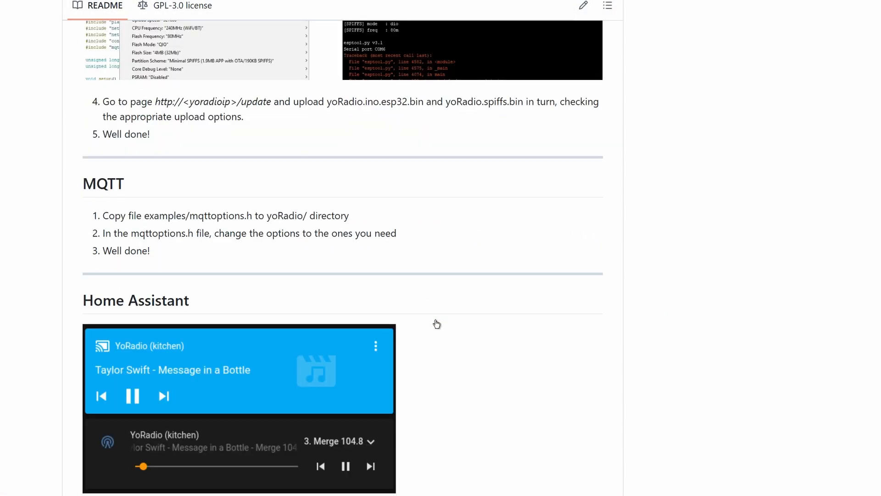
scroll(436, 324, down, 5)
scroll(436, 323, down, 4)
scroll(436, 323, down, 5)
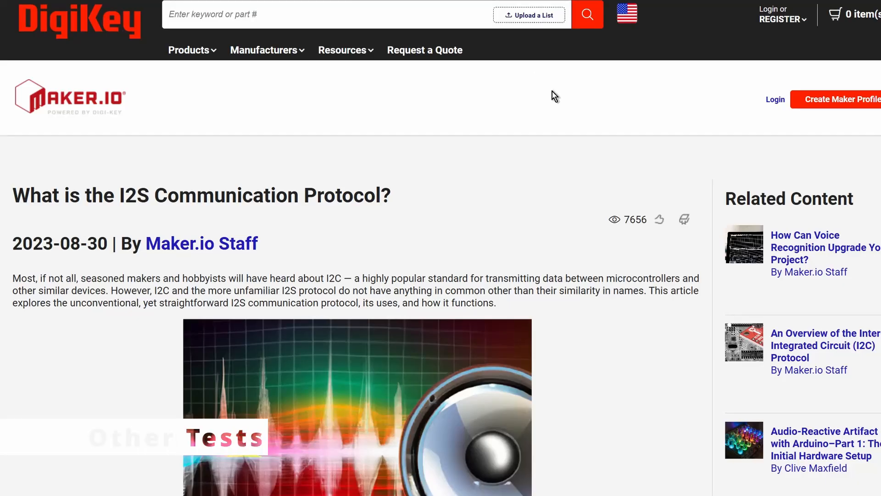
scroll(554, 94, down, 1)
scroll(158, 238, down, 1)
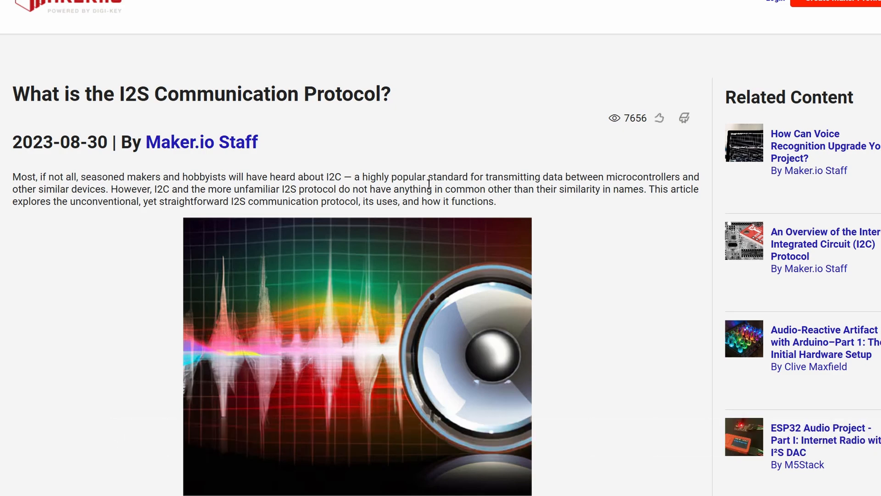
scroll(430, 186, down, 1)
scroll(430, 186, down, 1)
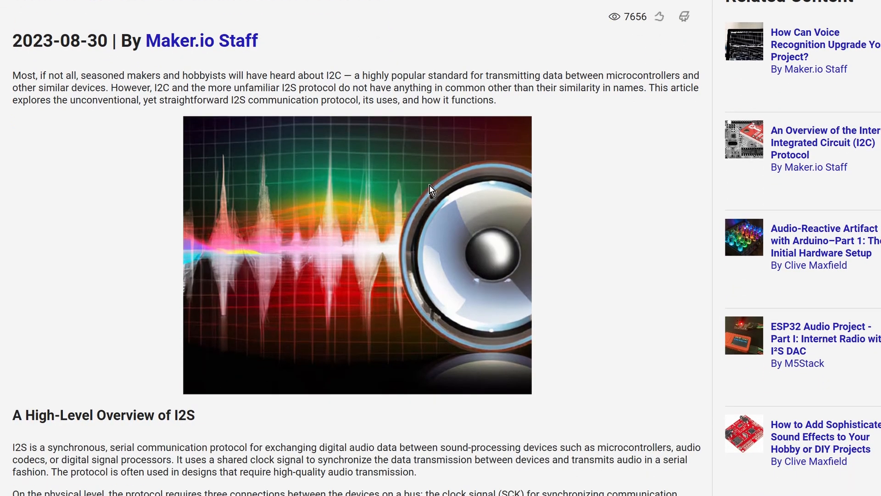
scroll(430, 185, down, 1)
scroll(430, 185, down, 1)
scroll(429, 186, down, 1)
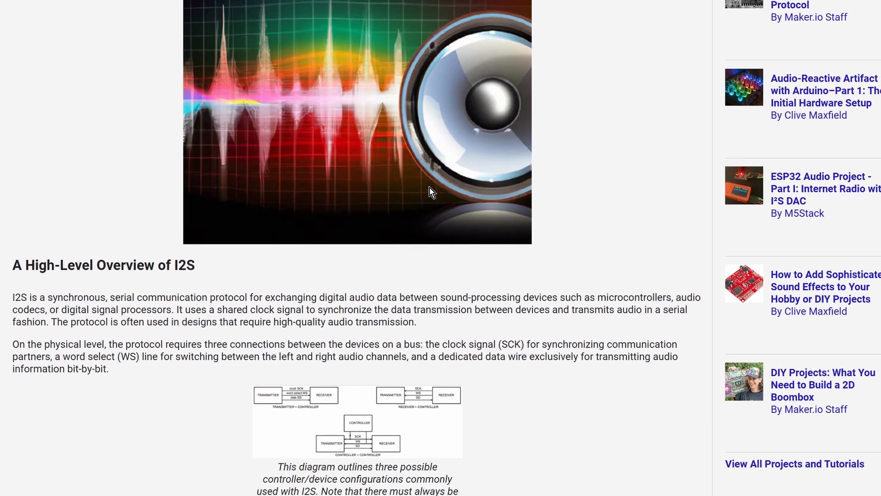
scroll(430, 192, down, 1)
scroll(430, 191, down, 1)
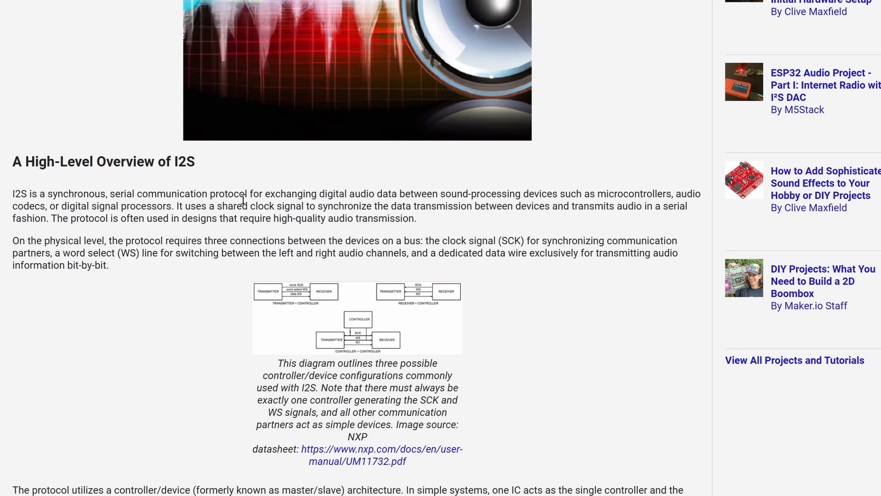
scroll(245, 199, down, 1)
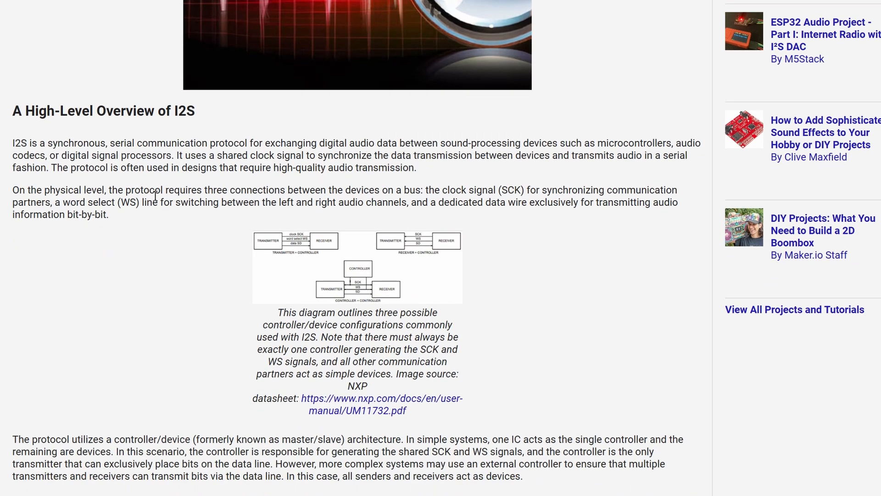
scroll(156, 195, down, 2)
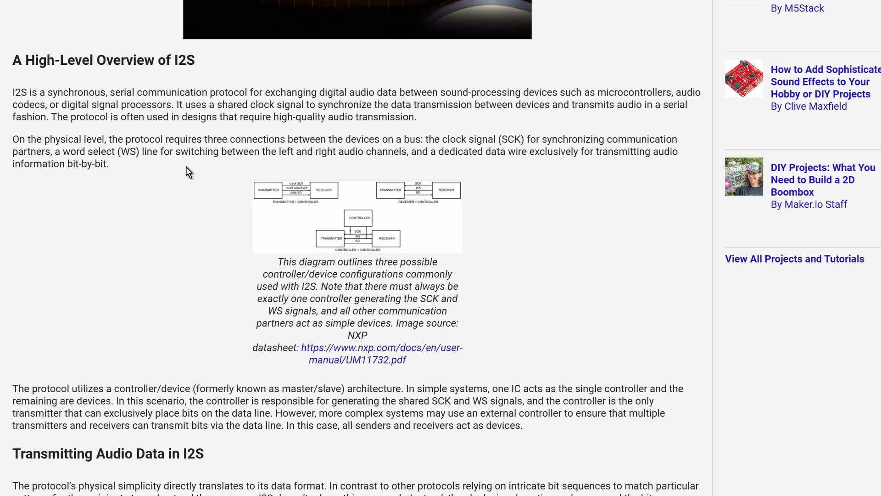
scroll(209, 177, down, 2)
scroll(210, 177, down, 2)
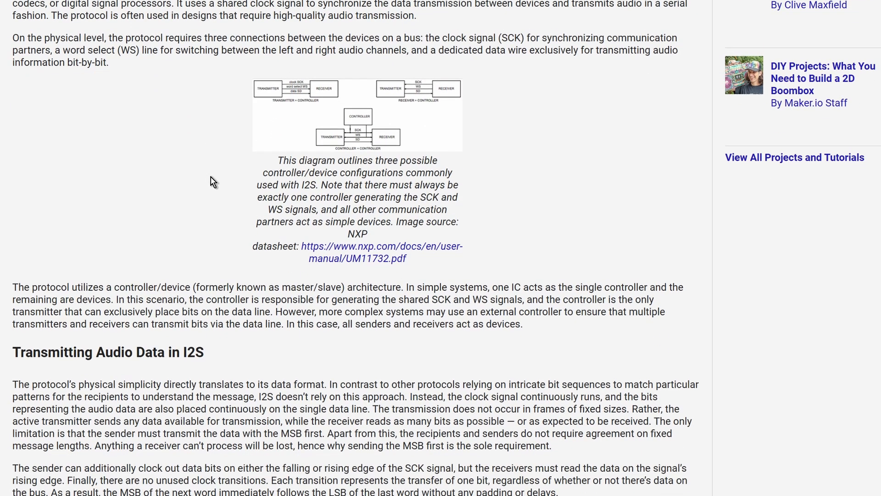
scroll(213, 181, down, 2)
scroll(212, 181, down, 2)
scroll(212, 181, down, 2)
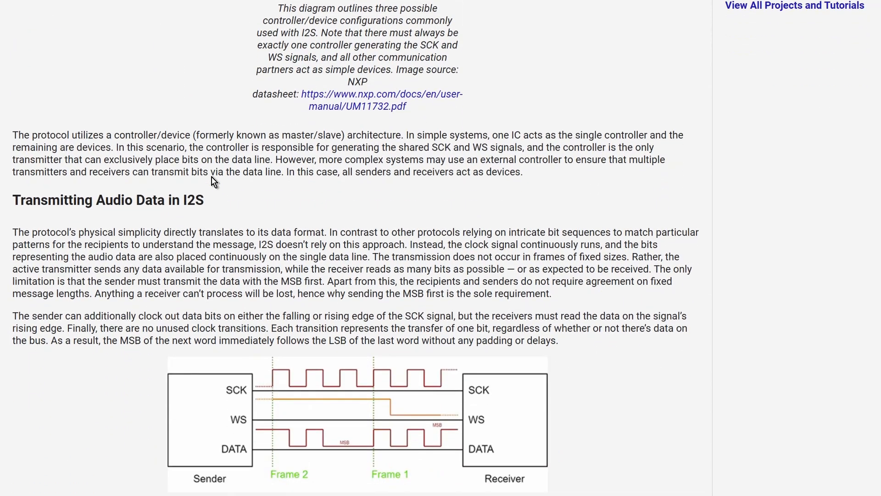
scroll(294, 222, down, 2)
scroll(294, 221, down, 2)
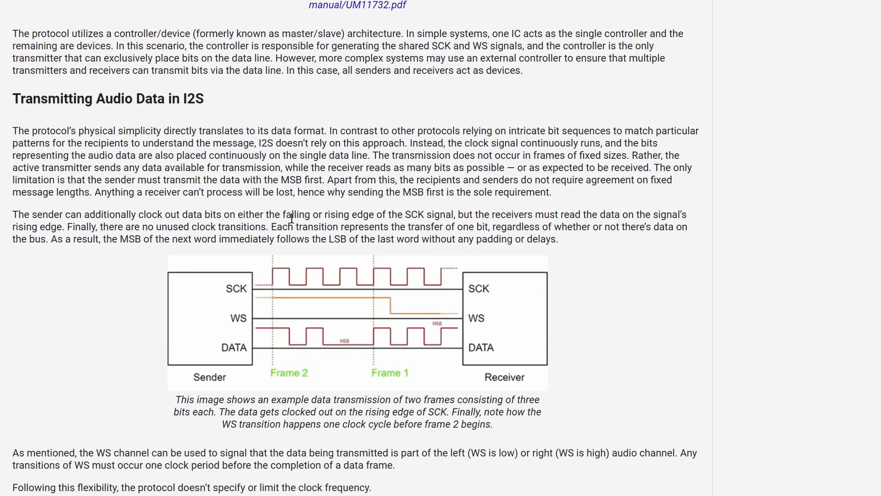
scroll(291, 217, down, 2)
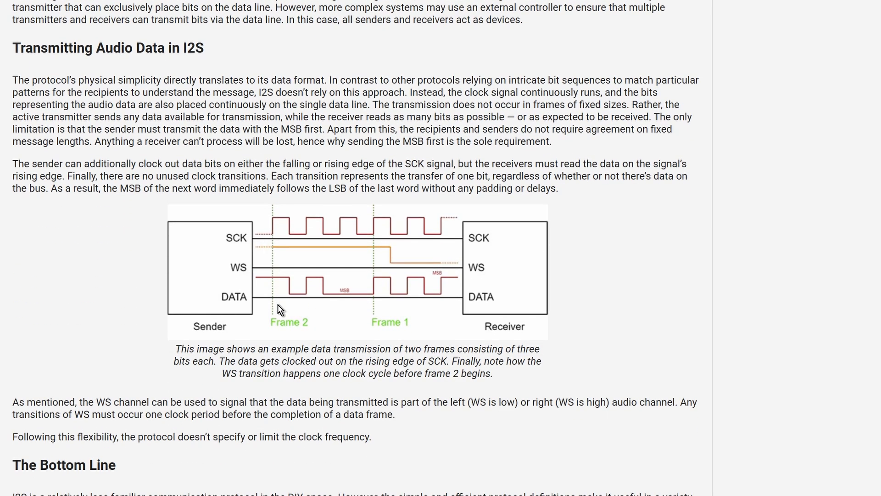
scroll(492, 333, down, 2)
scroll(492, 333, down, 2)
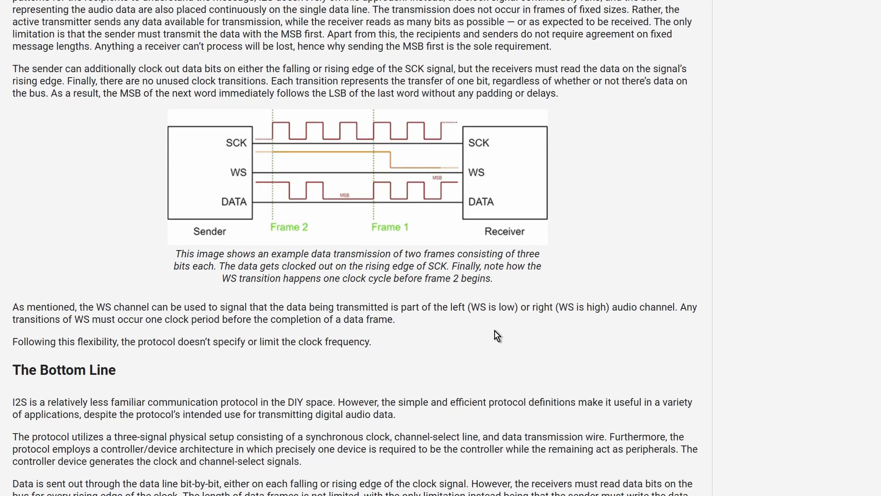
scroll(448, 341, down, 2)
scroll(404, 348, down, 3)
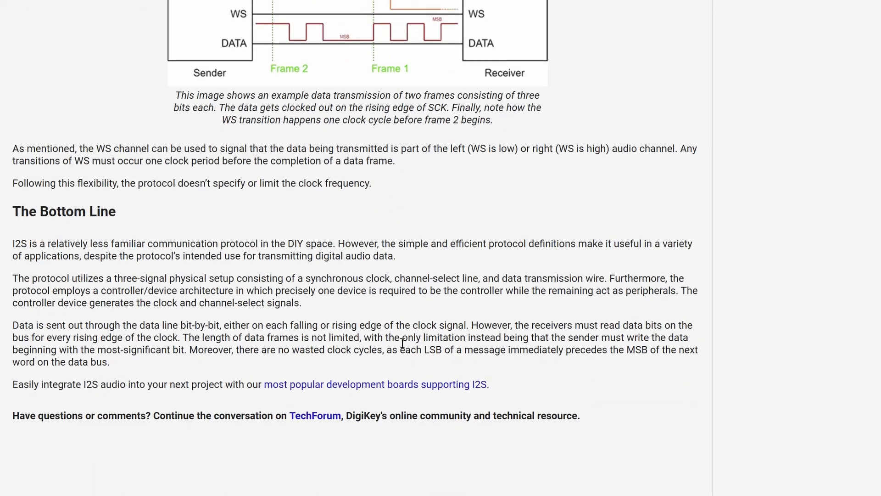
scroll(403, 342, down, 2)
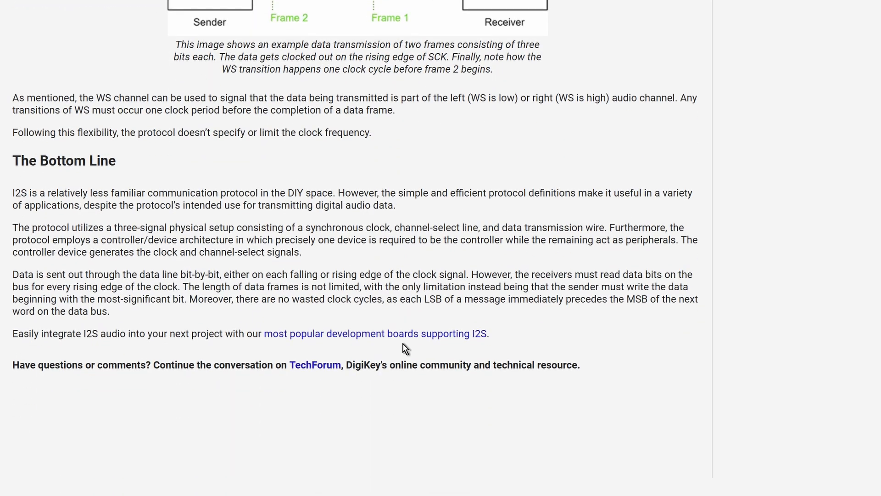